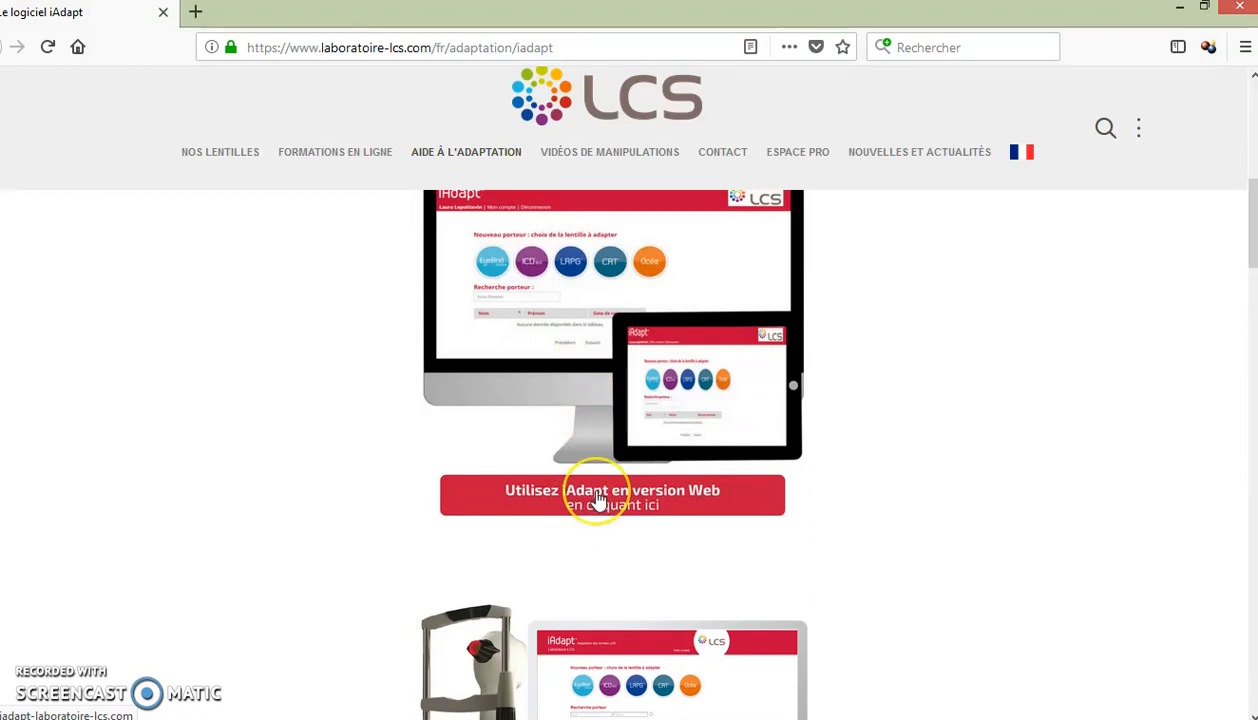
# Step: Open the iAdapt web version's registration form and choose Opticien as the activity
pyautogui.click(597, 498)
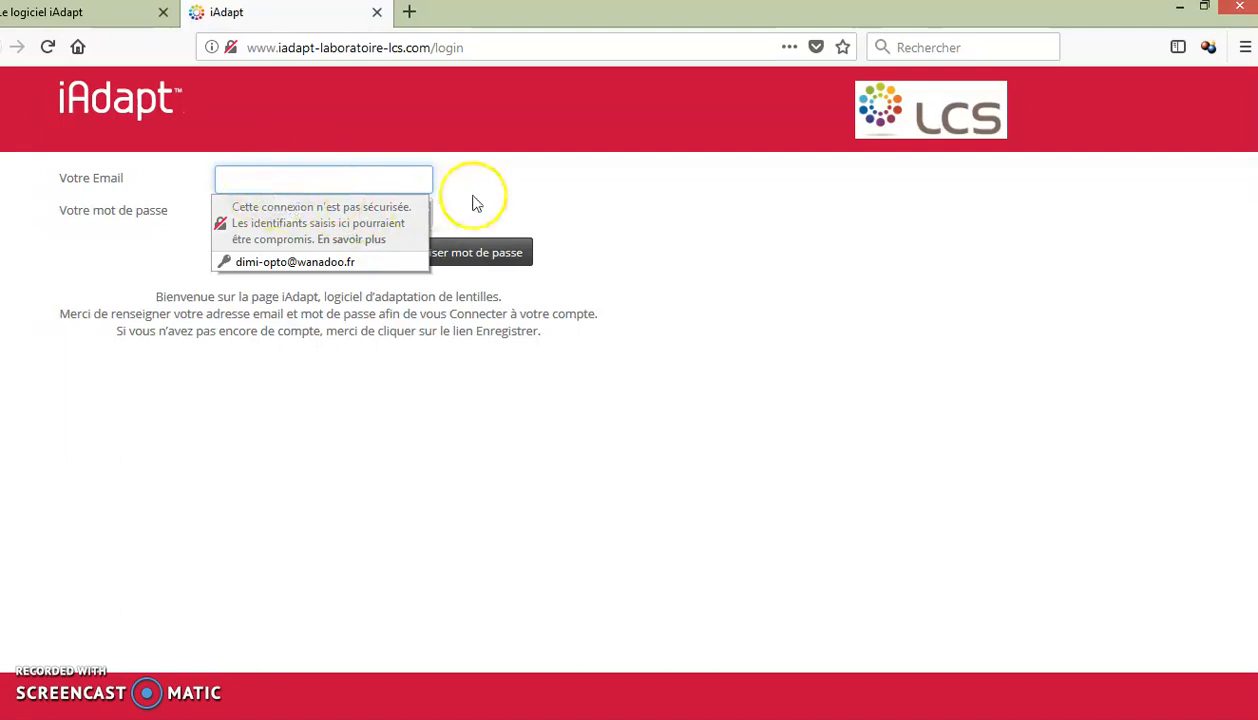
pyautogui.click(508, 188)
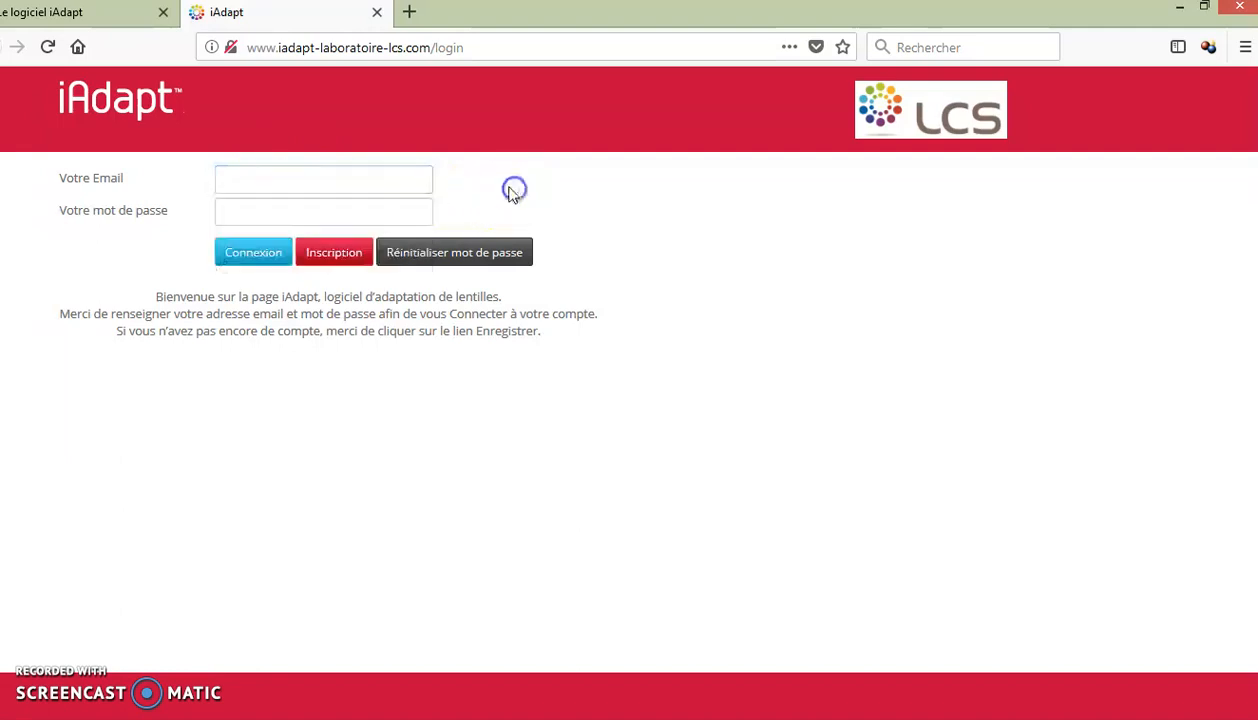
pyautogui.click(340, 262)
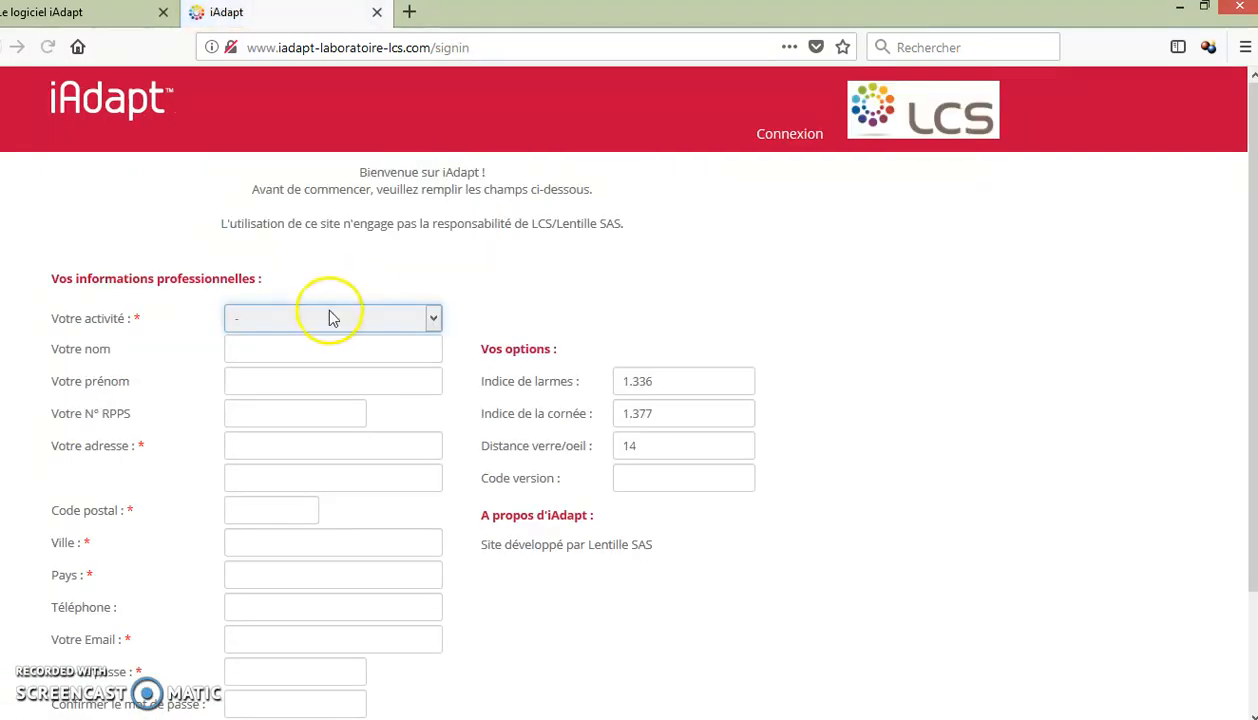
pyautogui.click(333, 320)
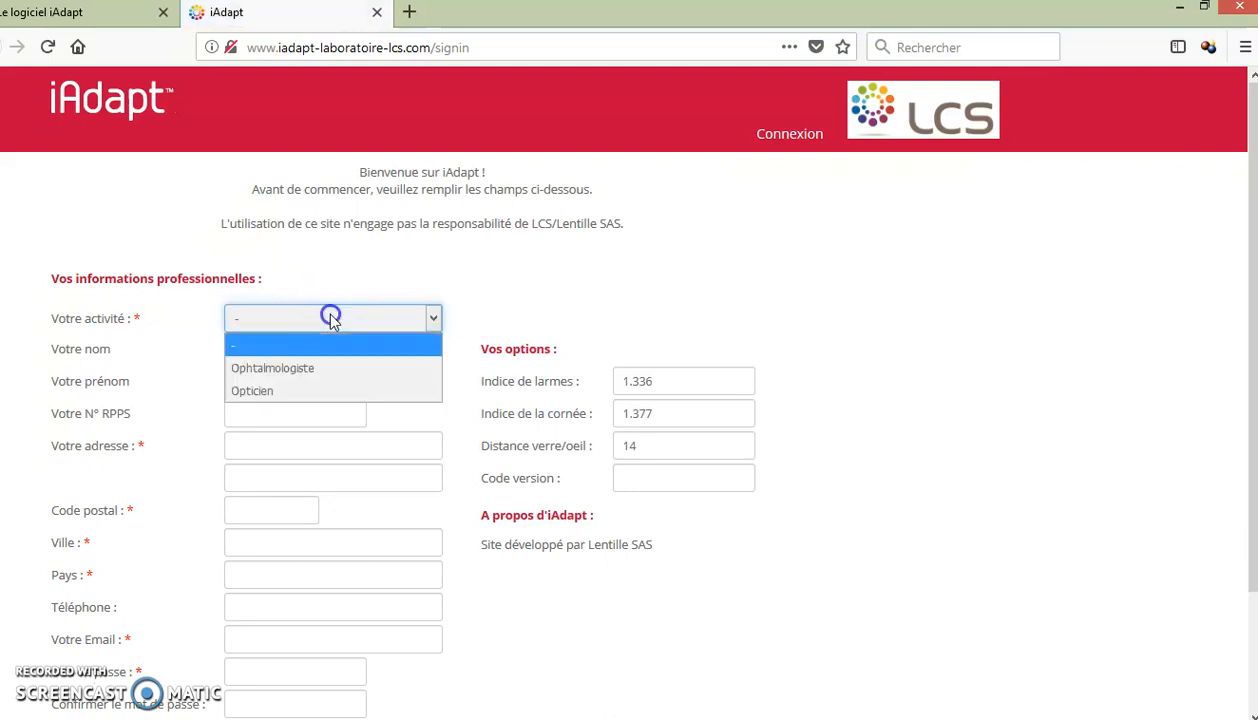
pyautogui.click(281, 393)
# Step: Enter the optician's business name, contact name and SIREN number
pyautogui.click(282, 349)
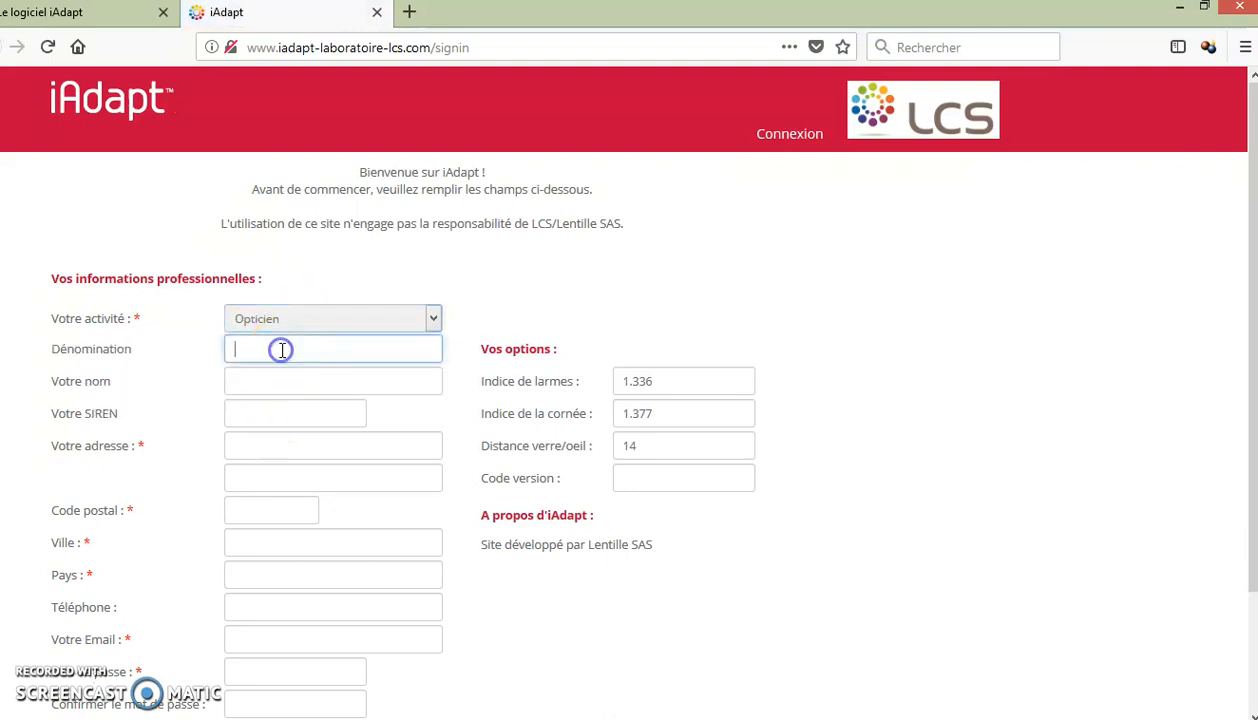
pyautogui.write('OPtique')
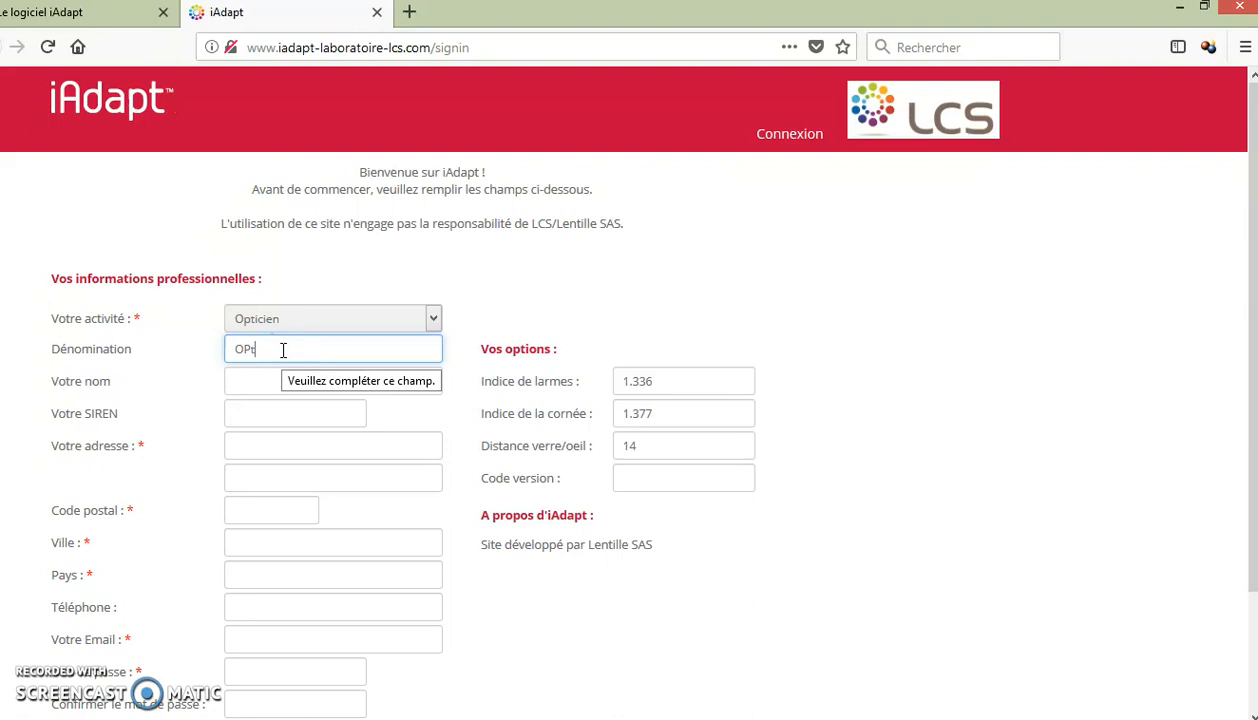
pyautogui.press('BackSpace')
pyautogui.press('BackSpace')
pyautogui.write('ptique DUPONT')
pyautogui.press('Tab')
pyautogui.write('GUIMO')
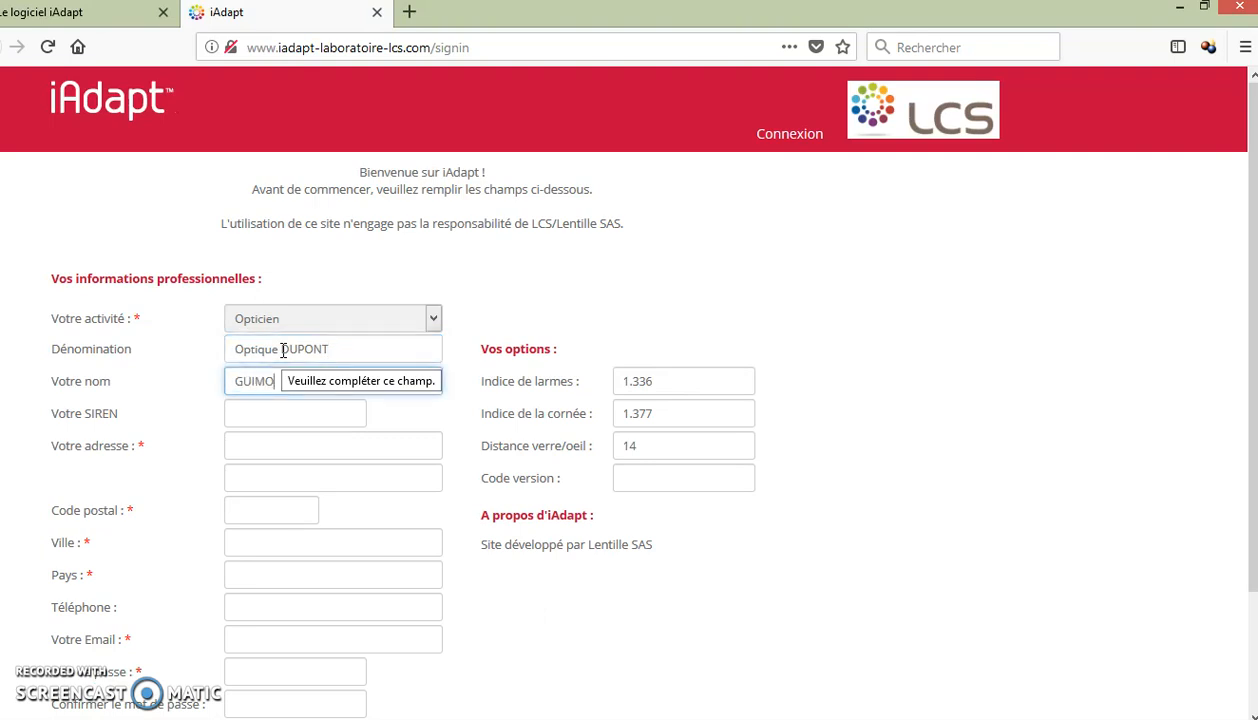
pyautogui.press('Tab')
pyautogui.write('12345678')
# Step: Fill in the business's street address, postal code, city, country FRANCE and contact e-mail
pyautogui.press('Tab')
pyautogui.press('Tab')
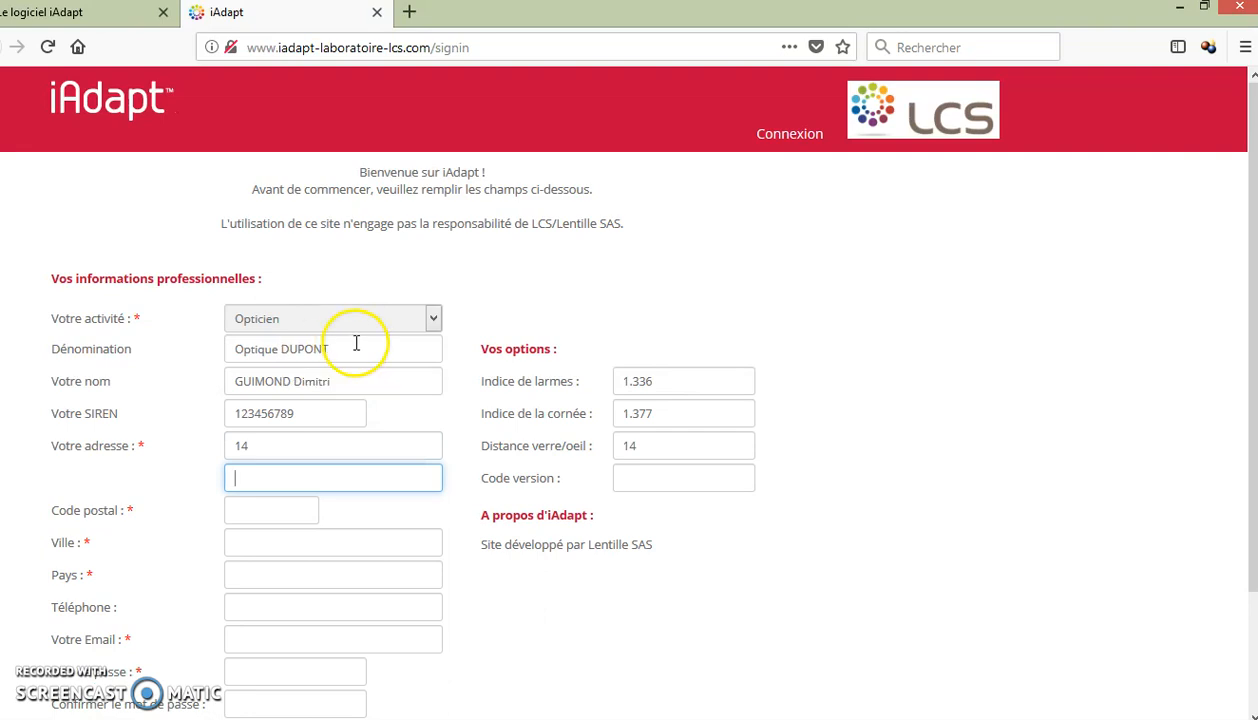
pyautogui.click(282, 449)
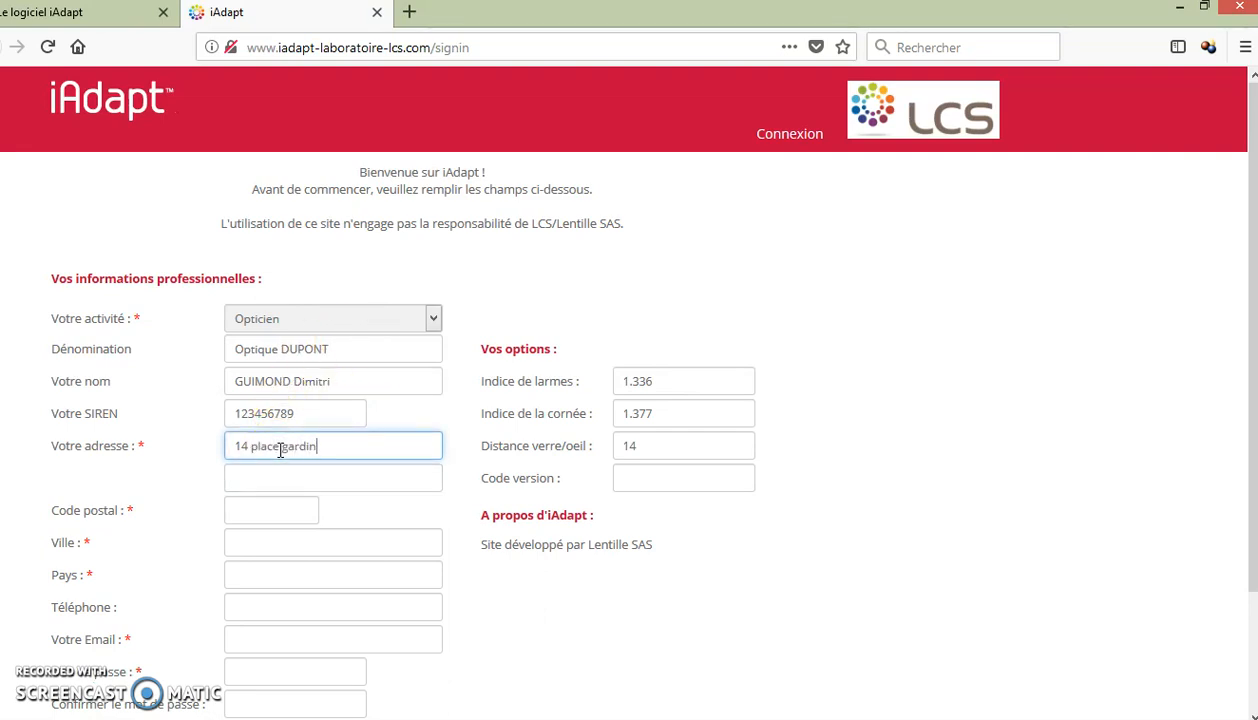
pyautogui.press('Tab')
pyautogui.press('Tab')
pyautogui.write('1400')
pyautogui.press('Tab')
pyautogui.write('CAEN')
pyautogui.press('Tab')
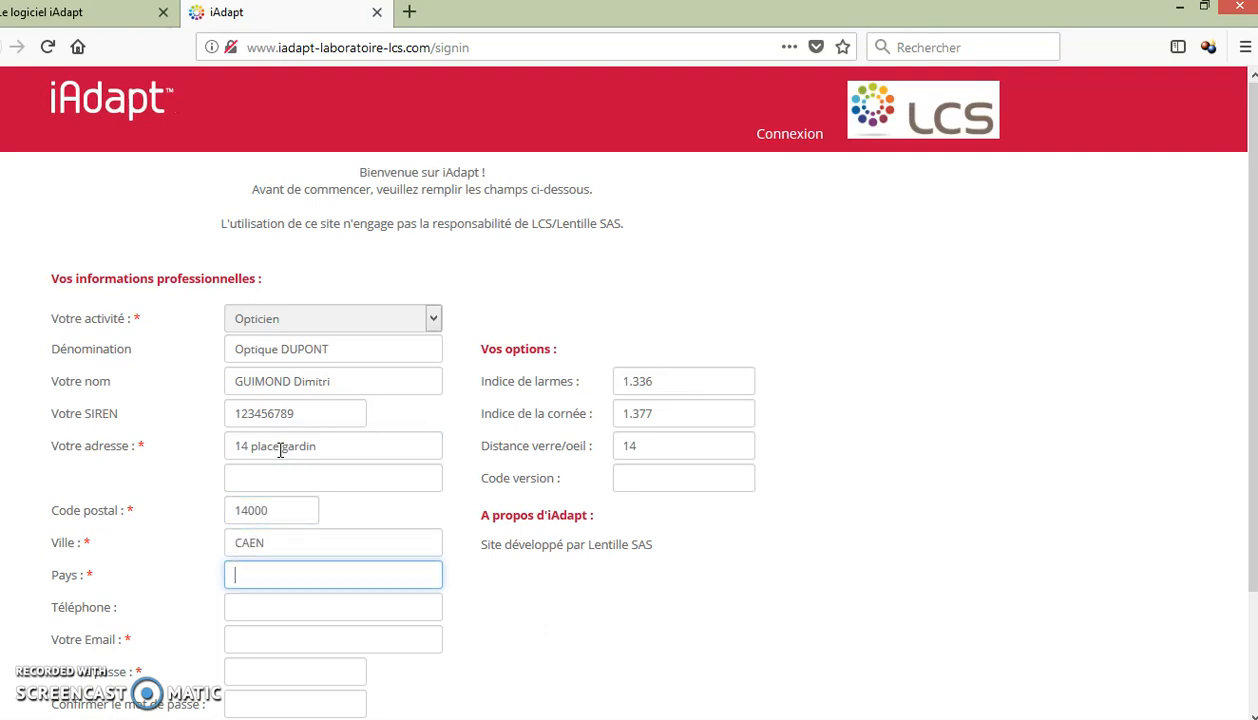
pyautogui.write('FRANCE')
pyautogui.press('Tab')
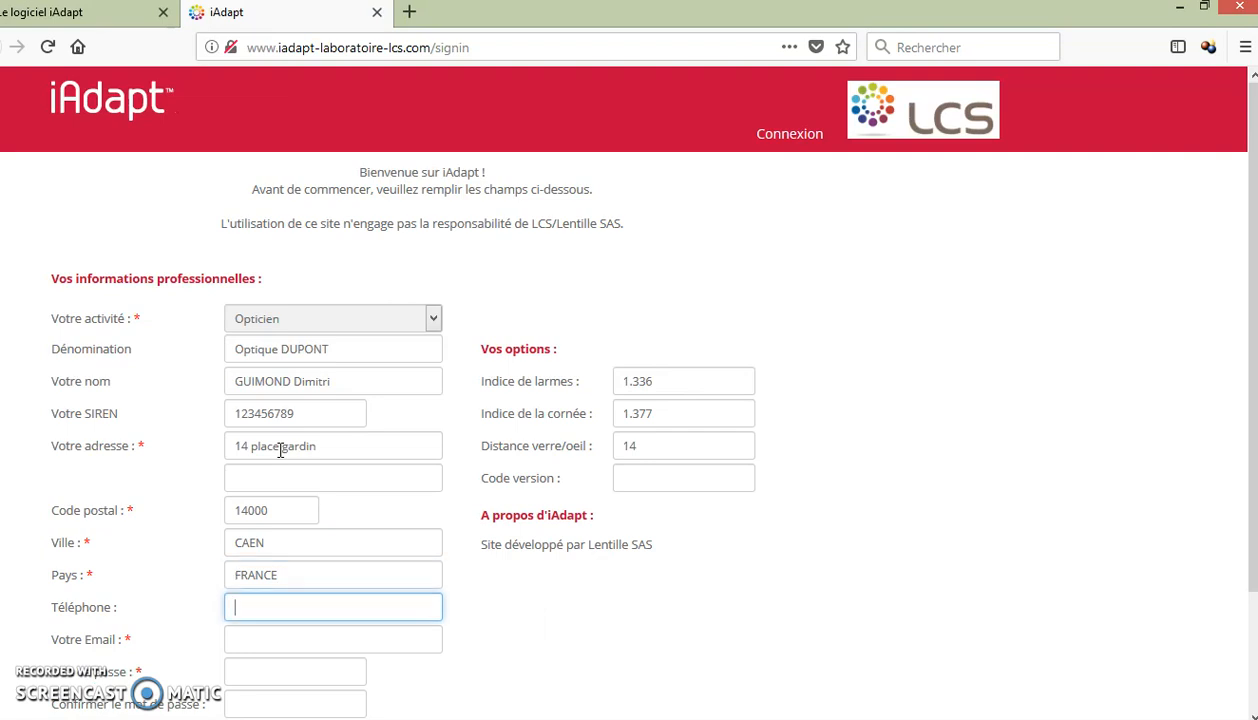
pyautogui.press('Tab')
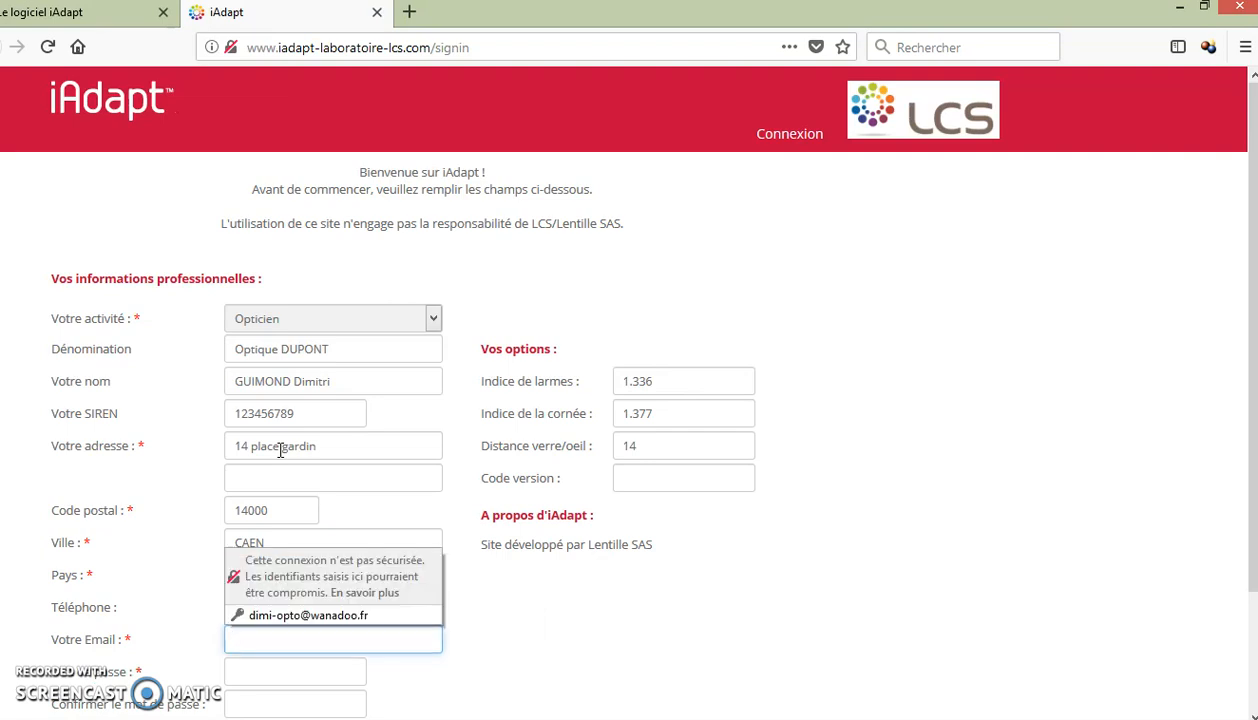
pyautogui.write('d')
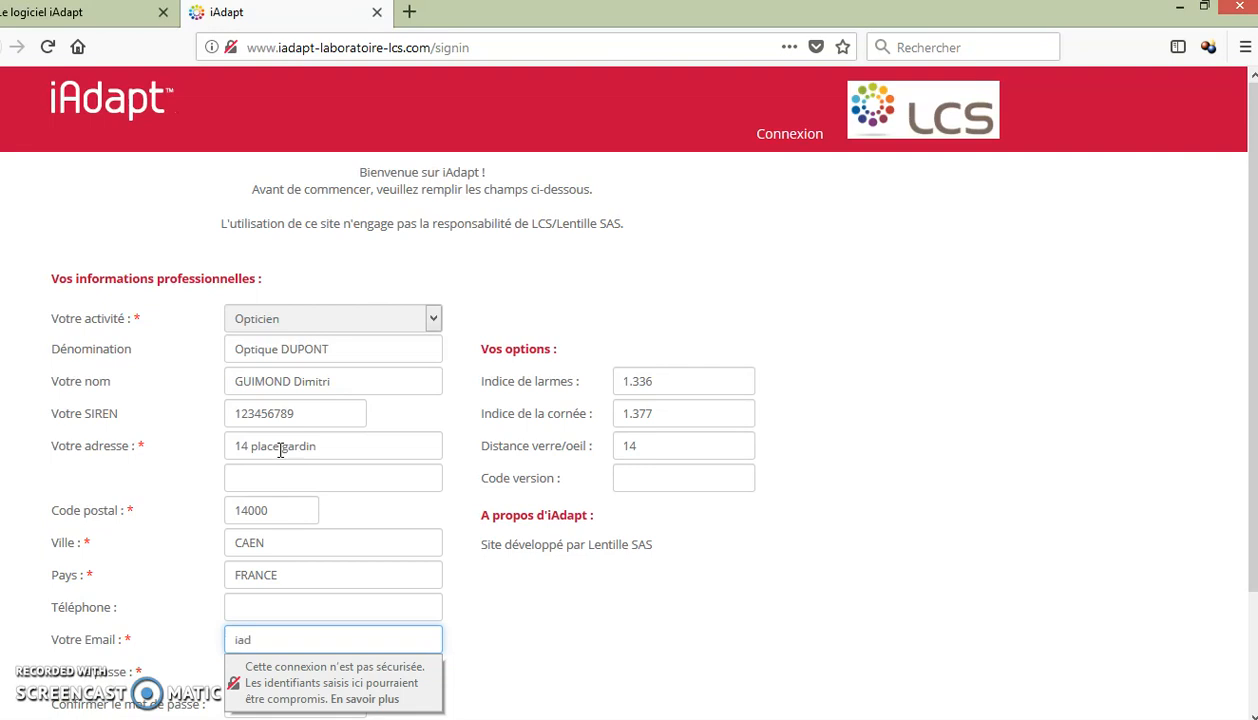
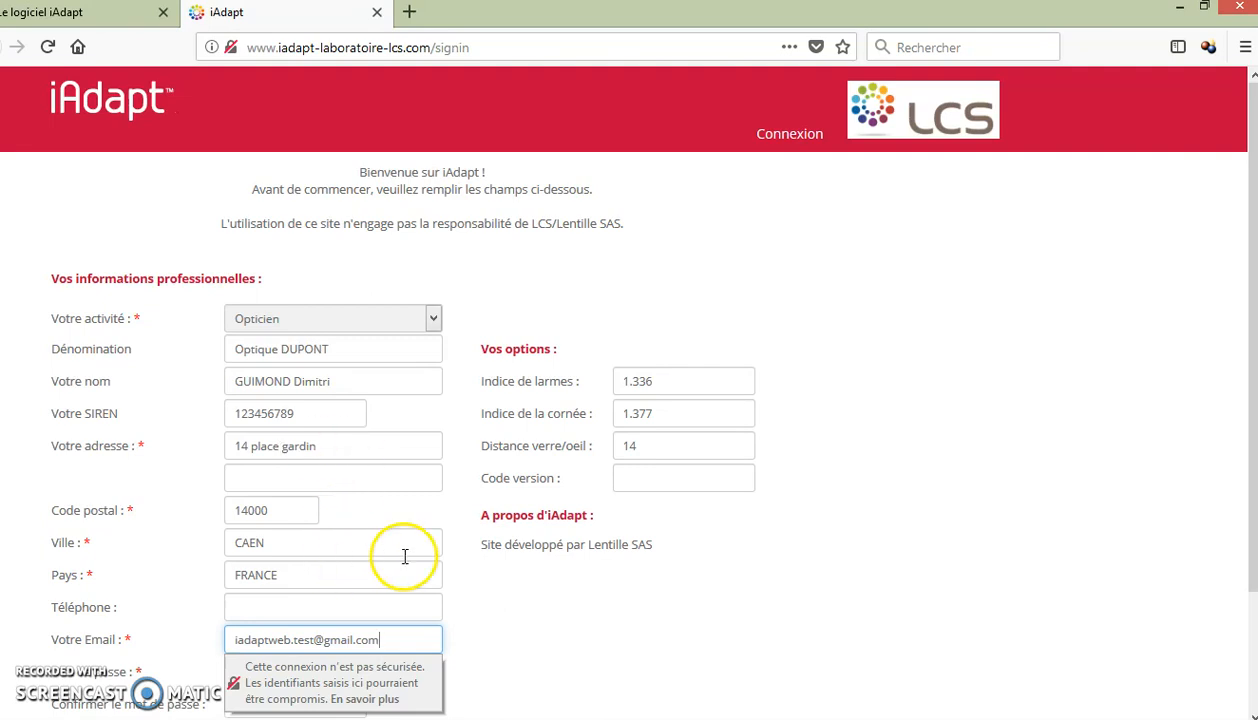
pyautogui.scroll(-2, 553, 640)
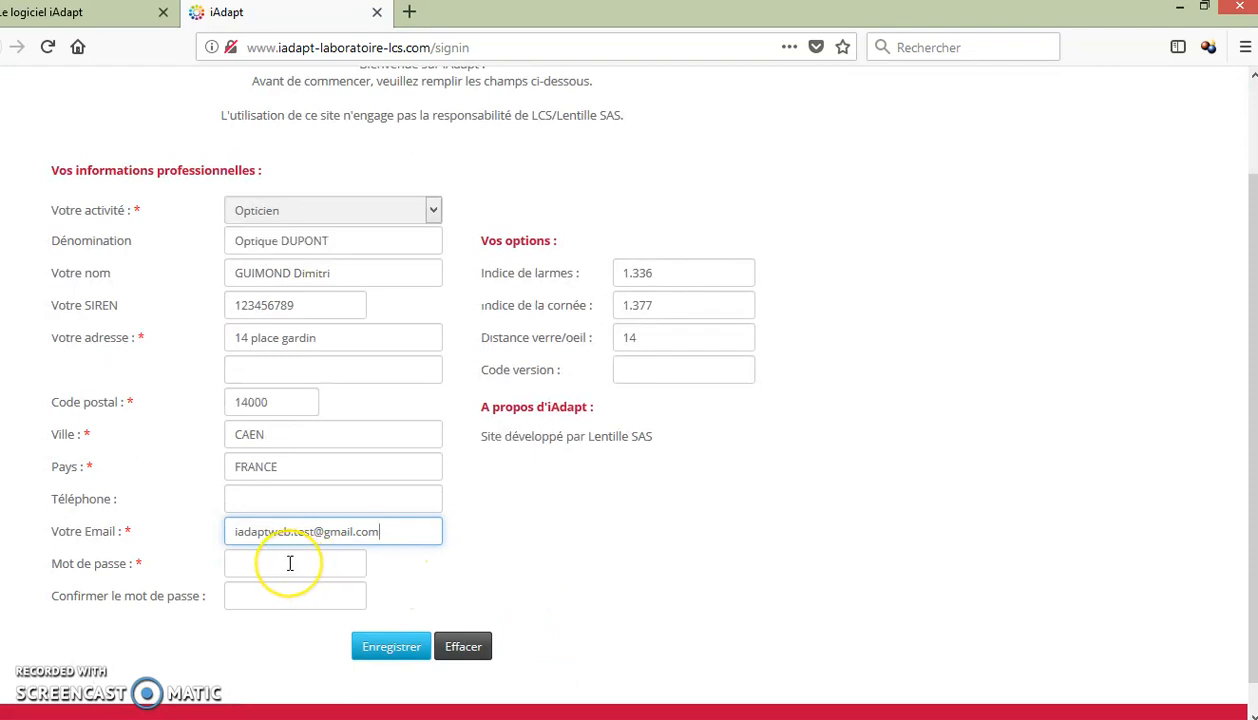
# Step: Enter and confirm the account password, then submit the iAdapt registration
pyautogui.click(290, 563)
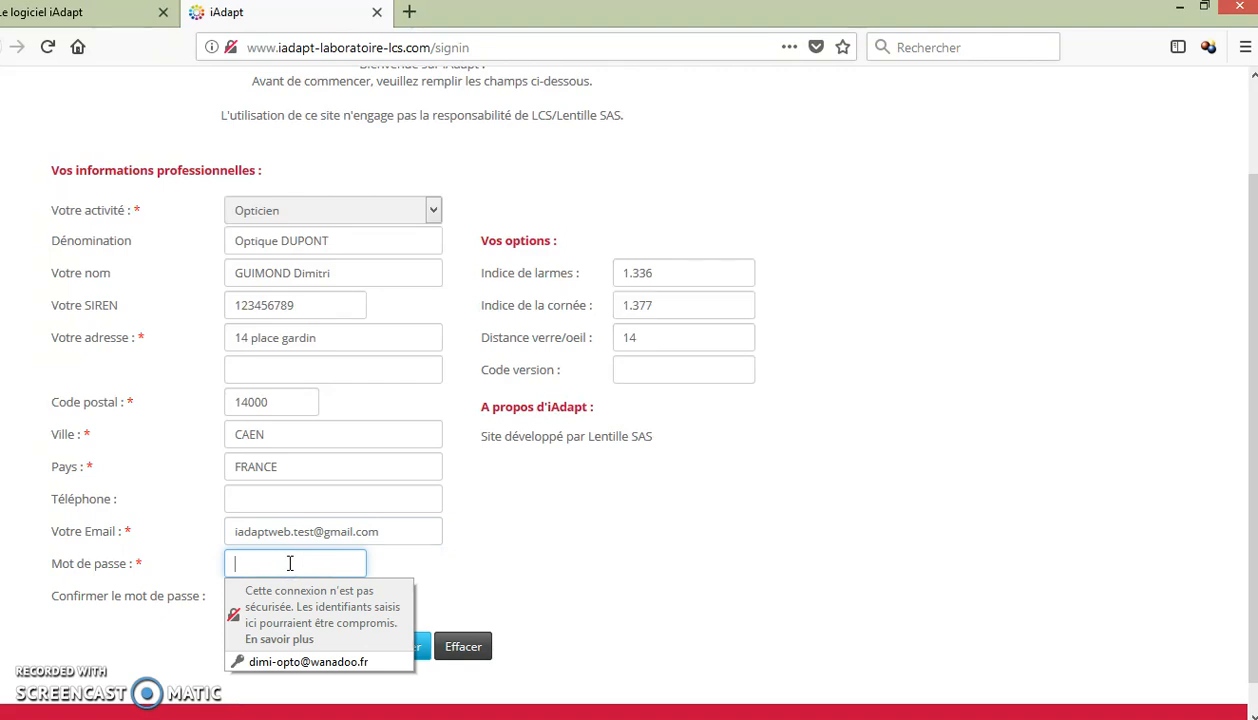
pyautogui.write('•••••••••')
pyautogui.press('Tab')
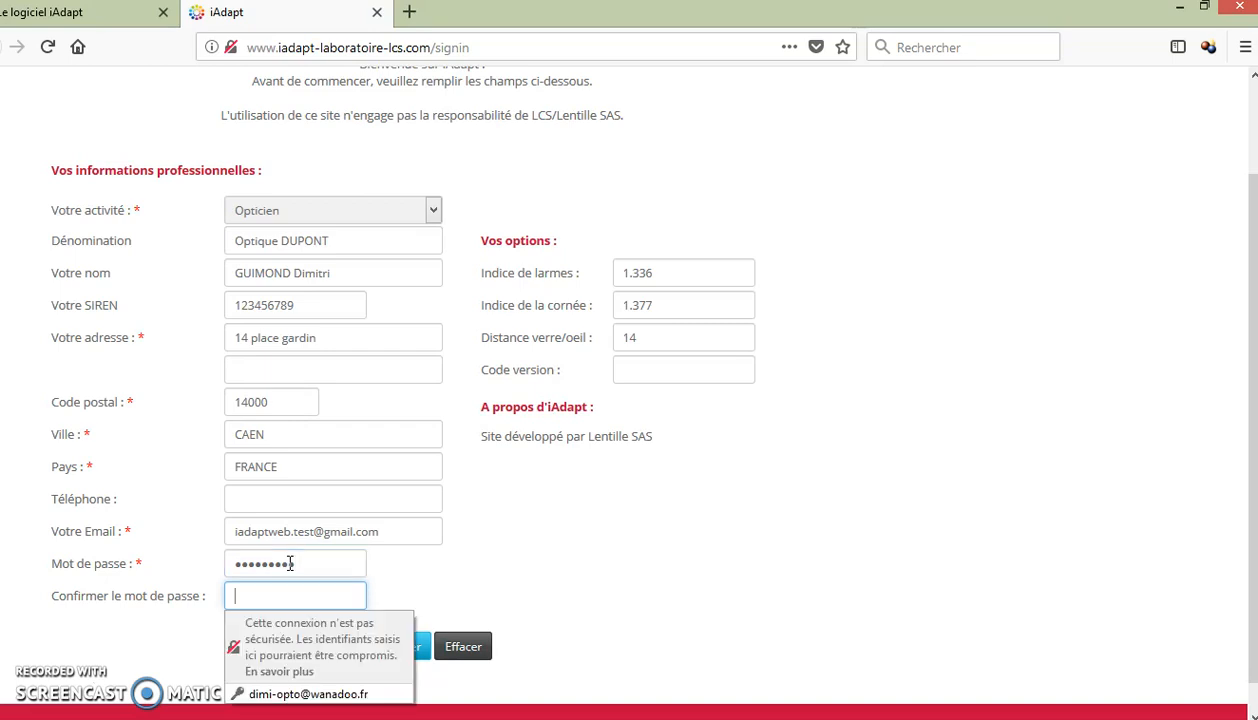
pyautogui.write('••••••')
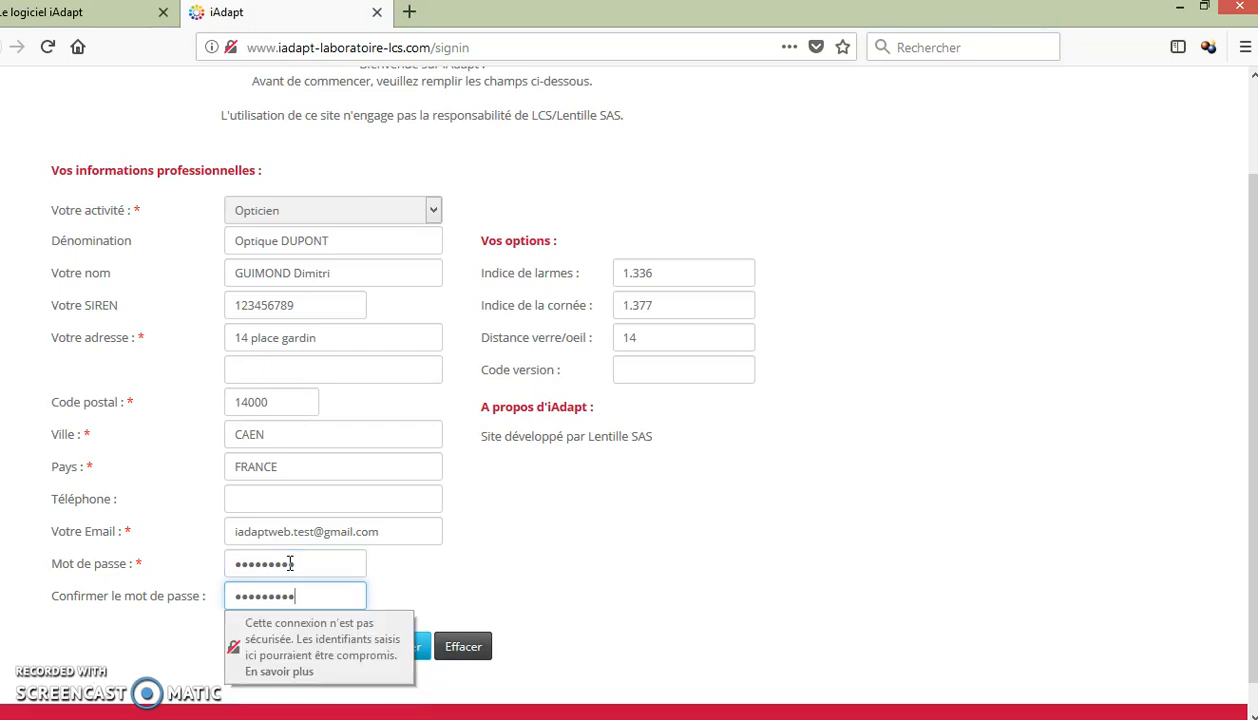
pyautogui.click(576, 530)
pyautogui.click(395, 651)
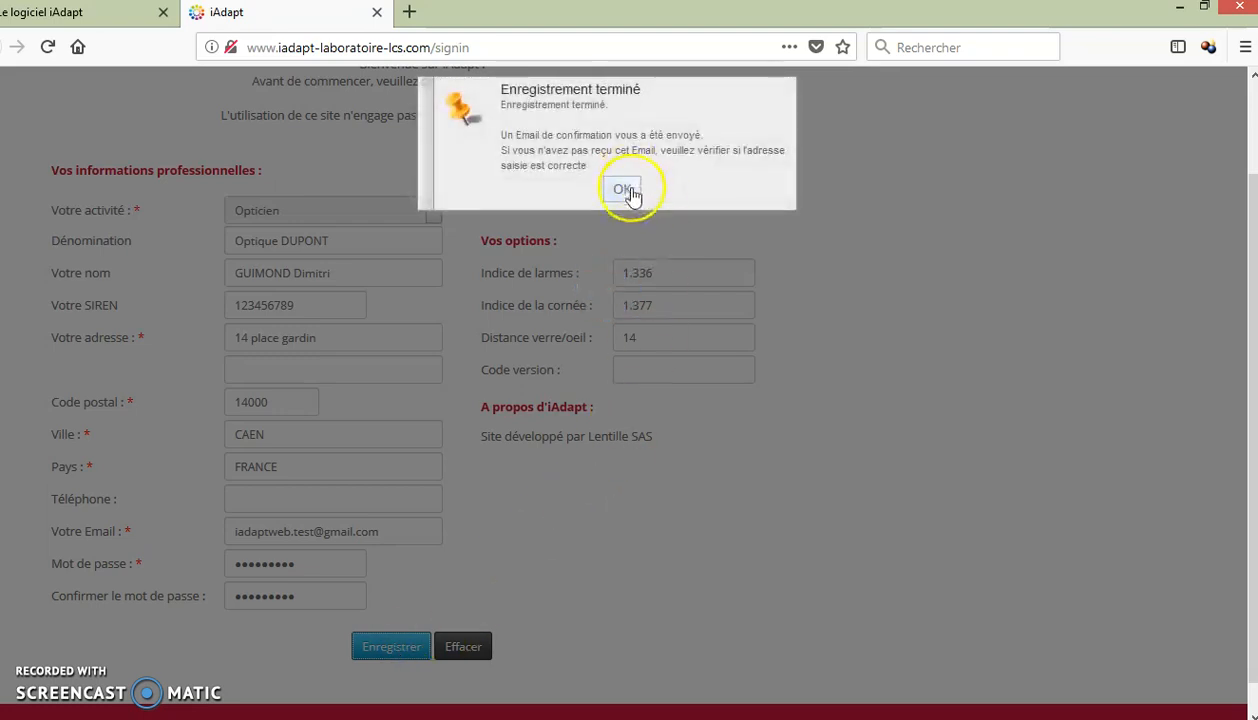
# Step: Acknowledge the Enregistrement terminé notice and switch to the Gmail inbox
pyautogui.click(622, 192)
pyautogui.click(622, 192)
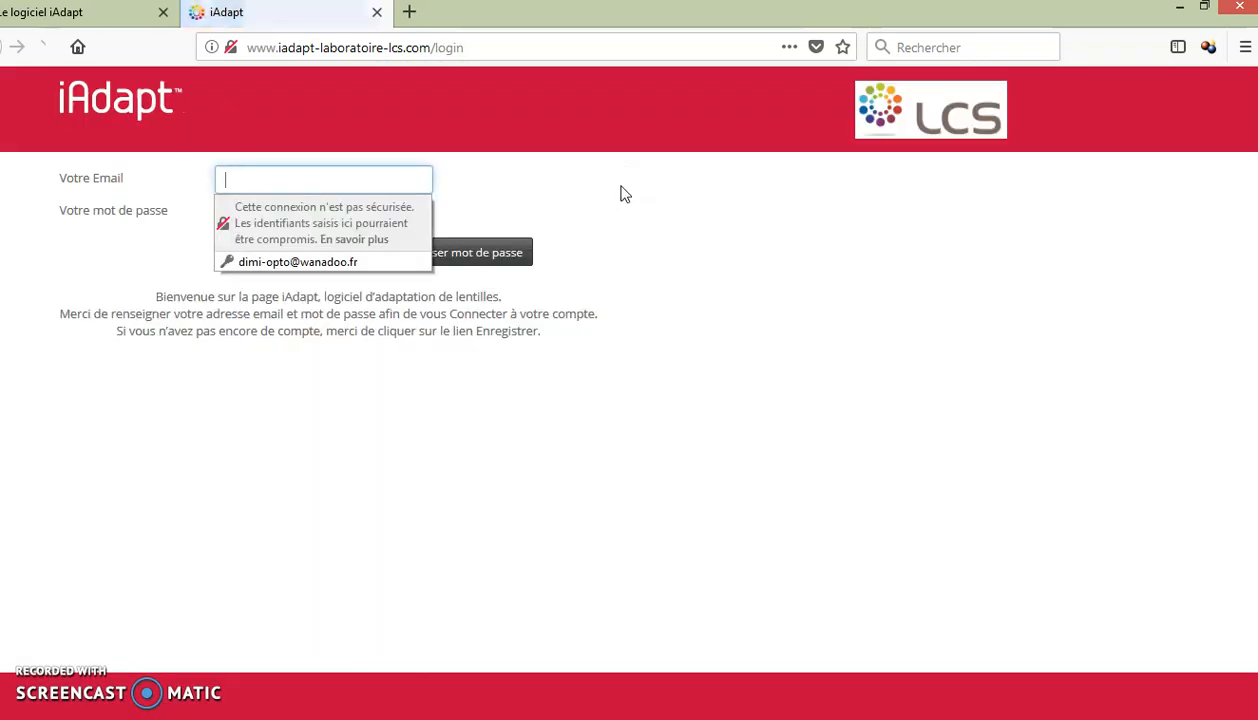
pyautogui.click(334, 173)
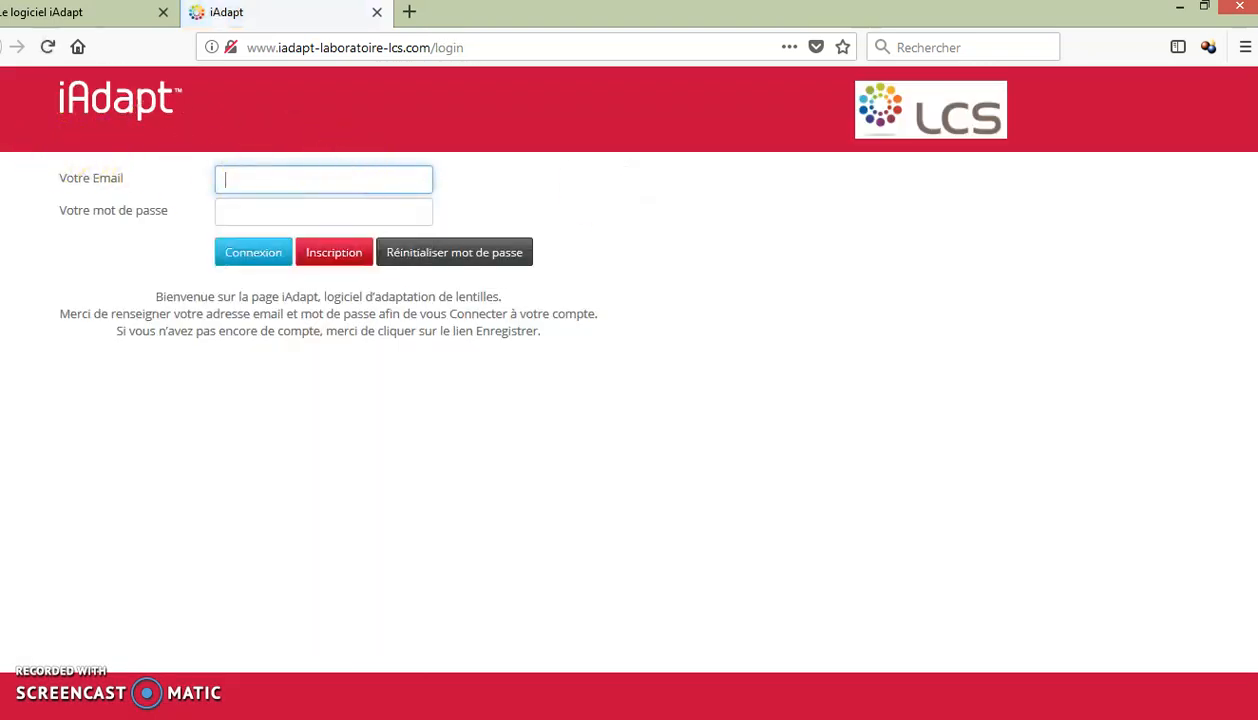
pyautogui.click(10, 64)
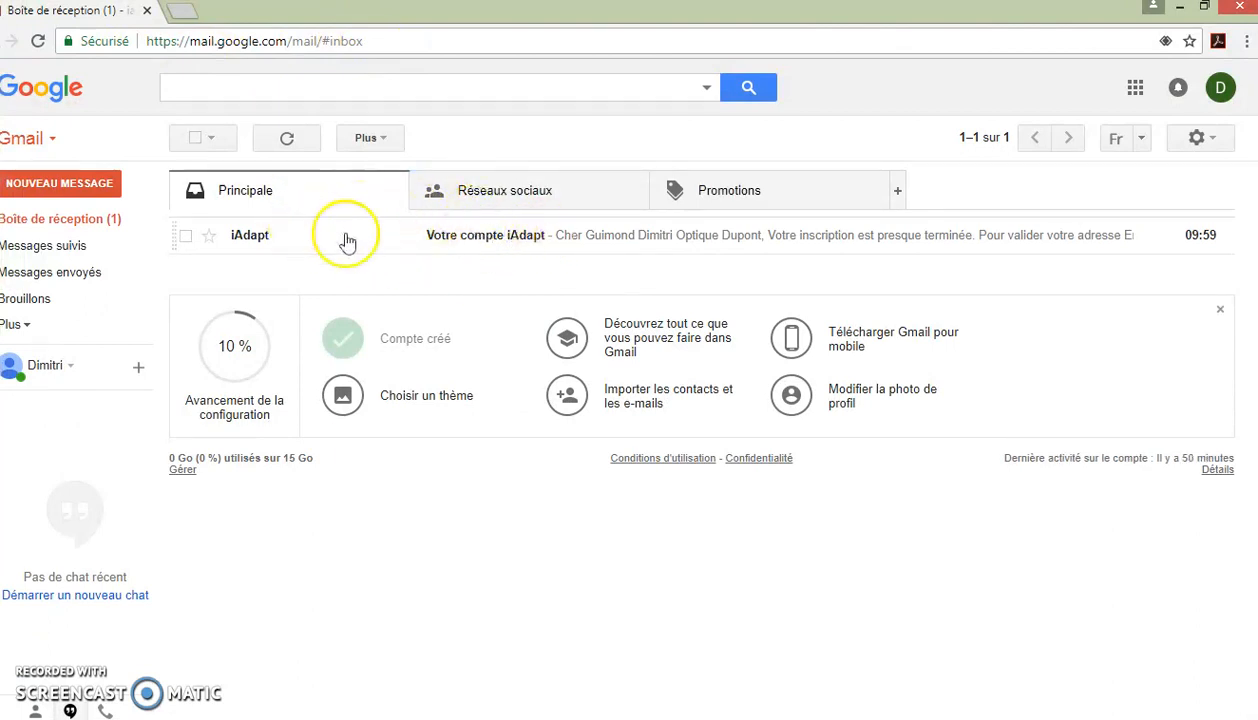
# Step: Open the 'Votre compte iAdapt' email and follow its account confirmation link
pyautogui.click(474, 242)
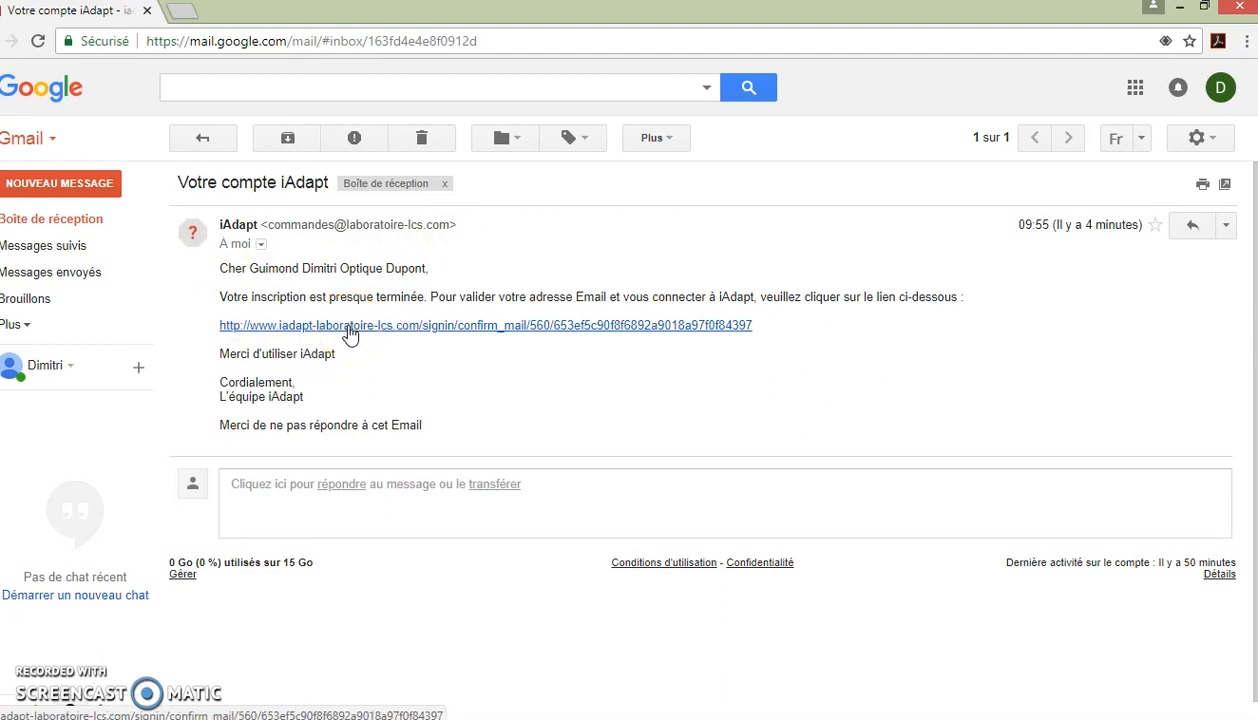
pyautogui.click(350, 333)
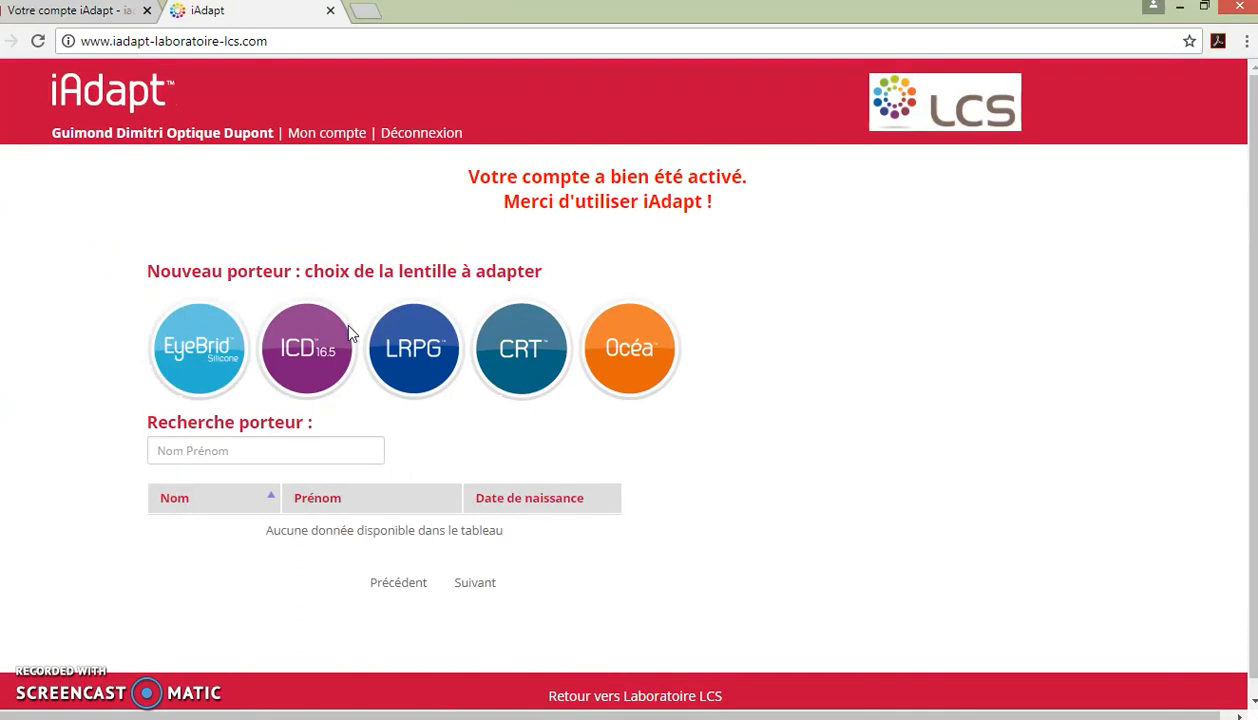
# Step: Save the iAdapt account details, dismiss the confirmation, and start a new CRT lens fitting
pyautogui.click(313, 140)
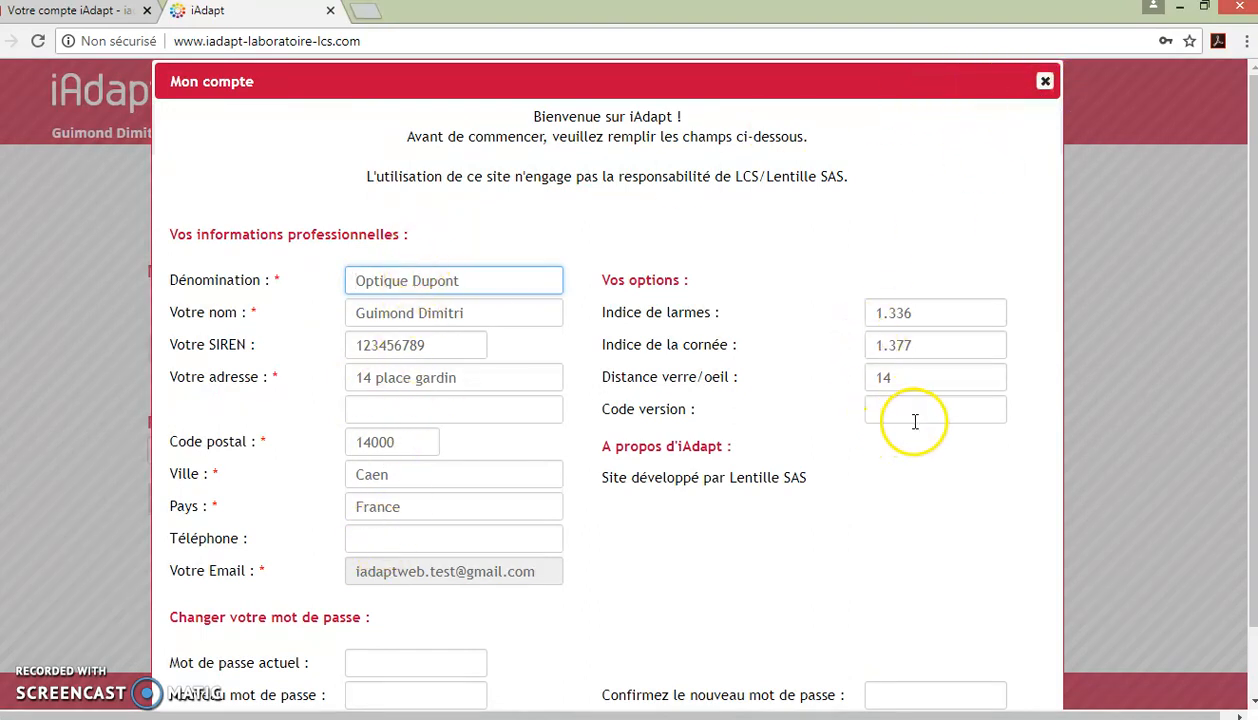
pyautogui.scroll(-1, 915, 421)
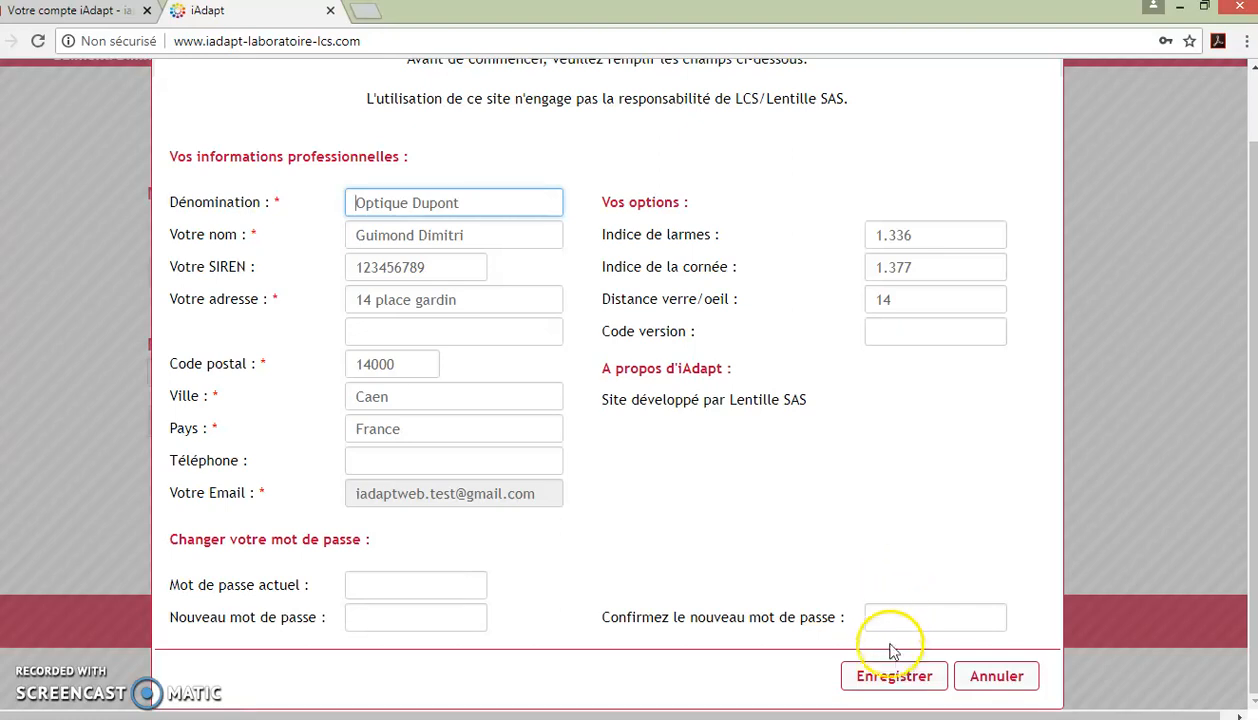
pyautogui.click(893, 678)
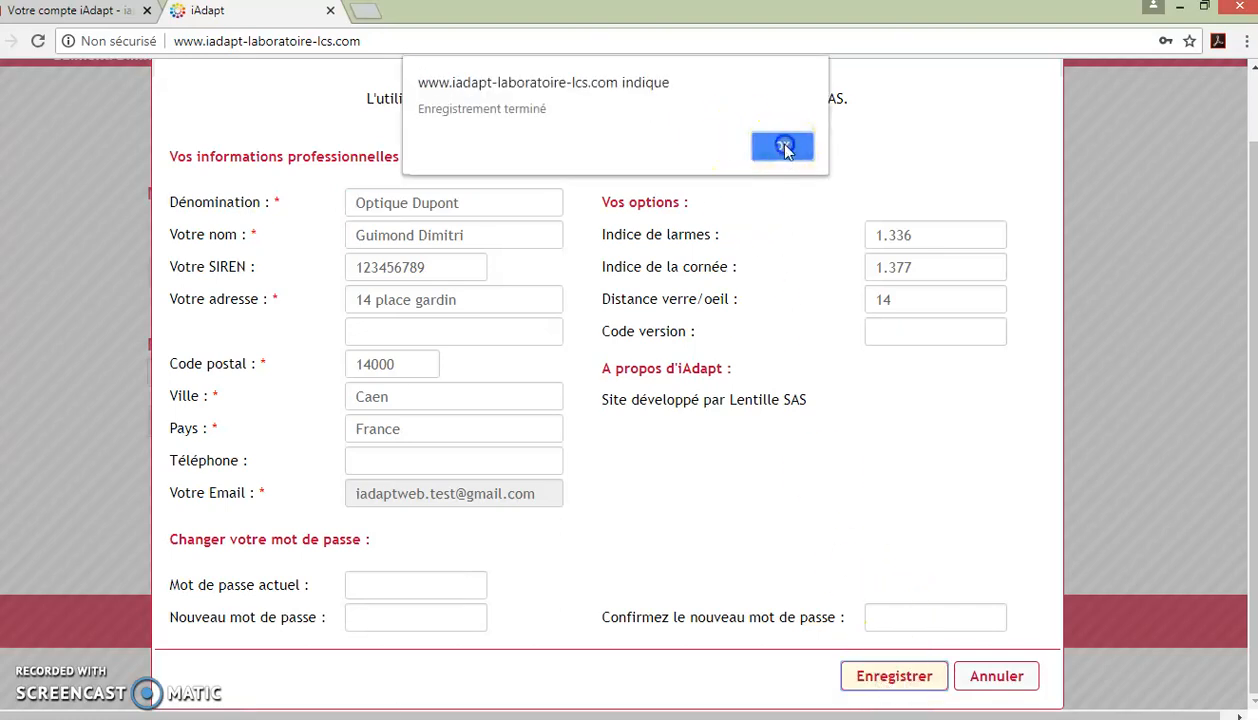
pyautogui.click(784, 147)
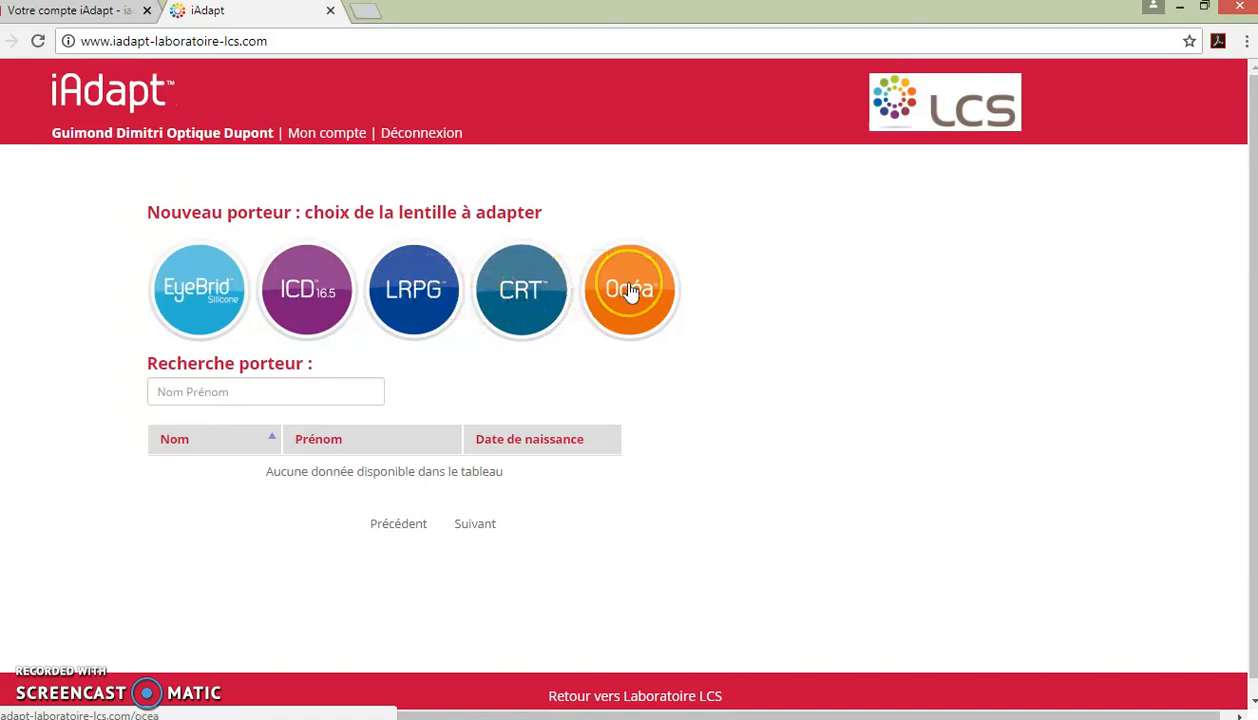
pyautogui.click(518, 305)
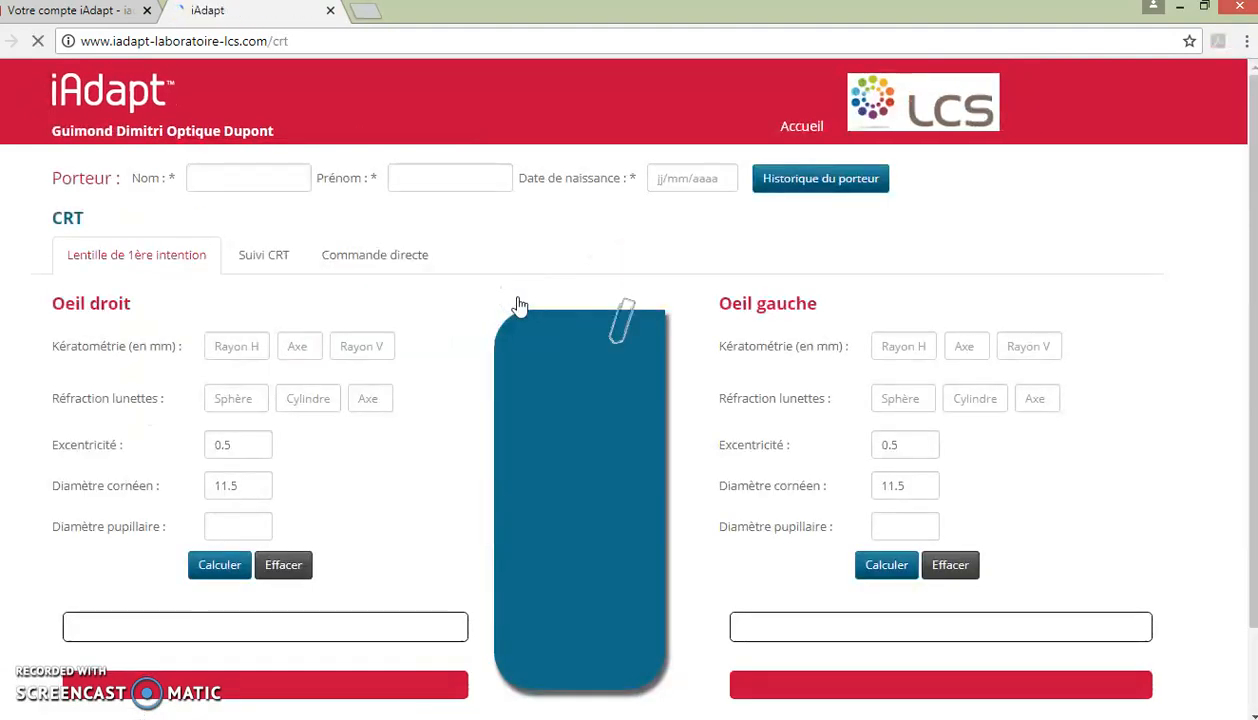
# Step: Enter wearer surname TEST, first name Démonstration and birth date 01/02/2010
pyautogui.click(251, 182)
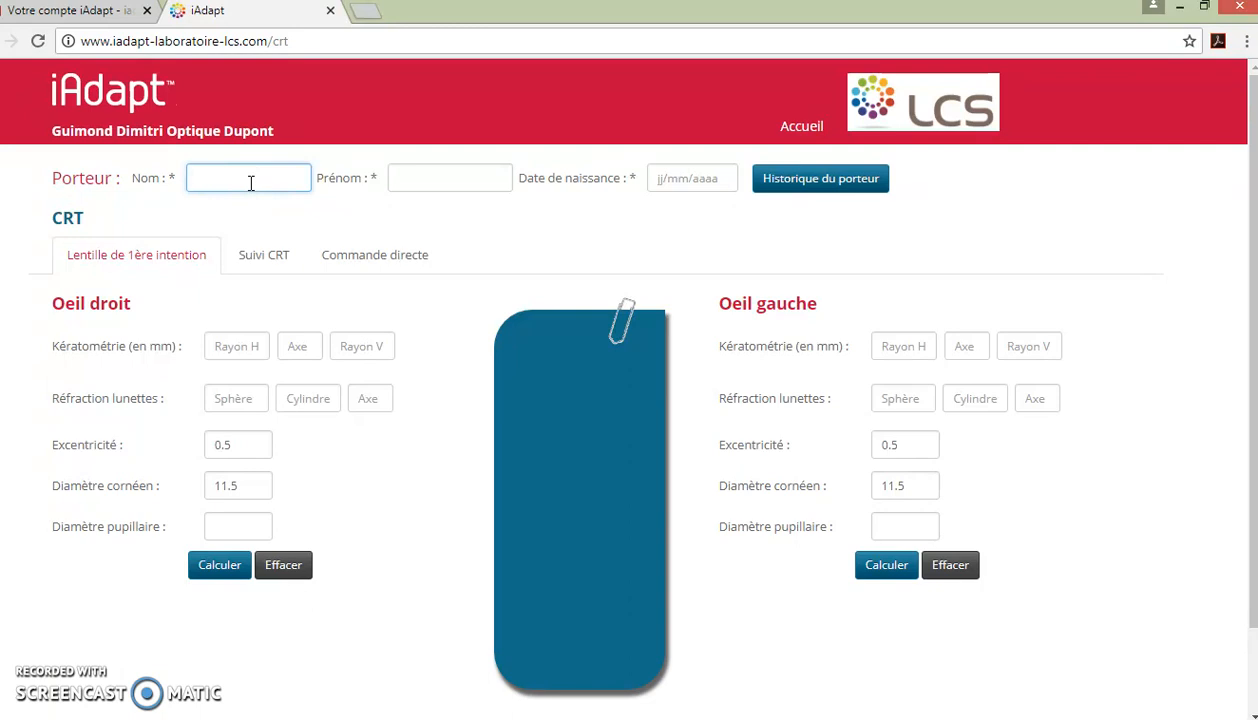
pyautogui.write('TEST')
pyautogui.press('Tab')
pyautogui.write('Dém')
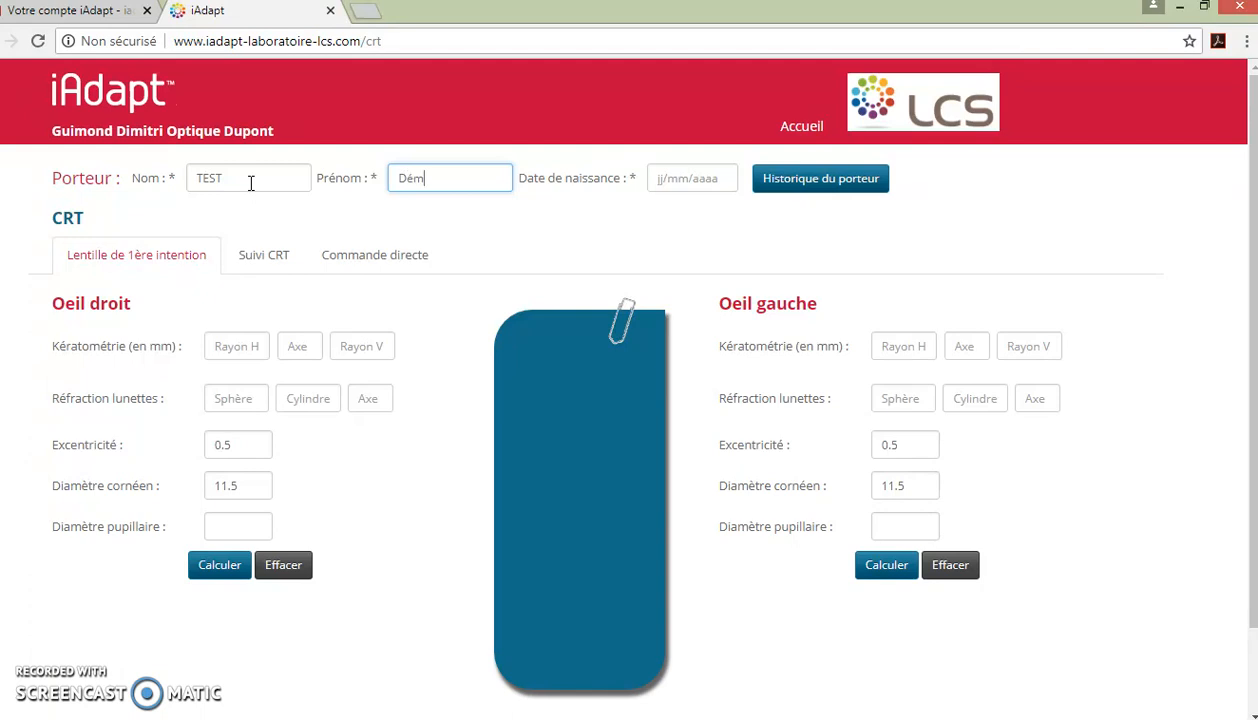
pyautogui.write('onstration')
pyautogui.press('Tab')
pyautogui.write('01/')
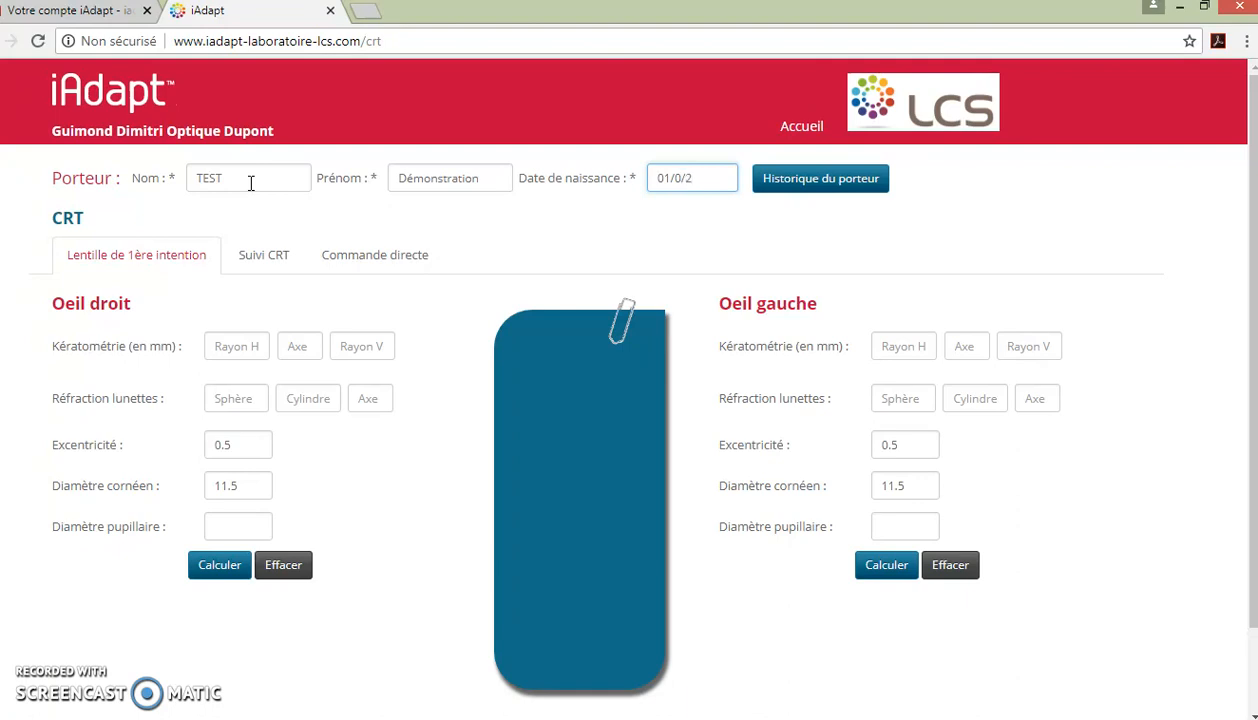
pyautogui.write('02/2018')
pyautogui.press('BackSpace')
# Step: Order a spherical right-eye lens BC 88, RZD 525, LZA 32, power +0.50 and display its summary
pyautogui.click(399, 258)
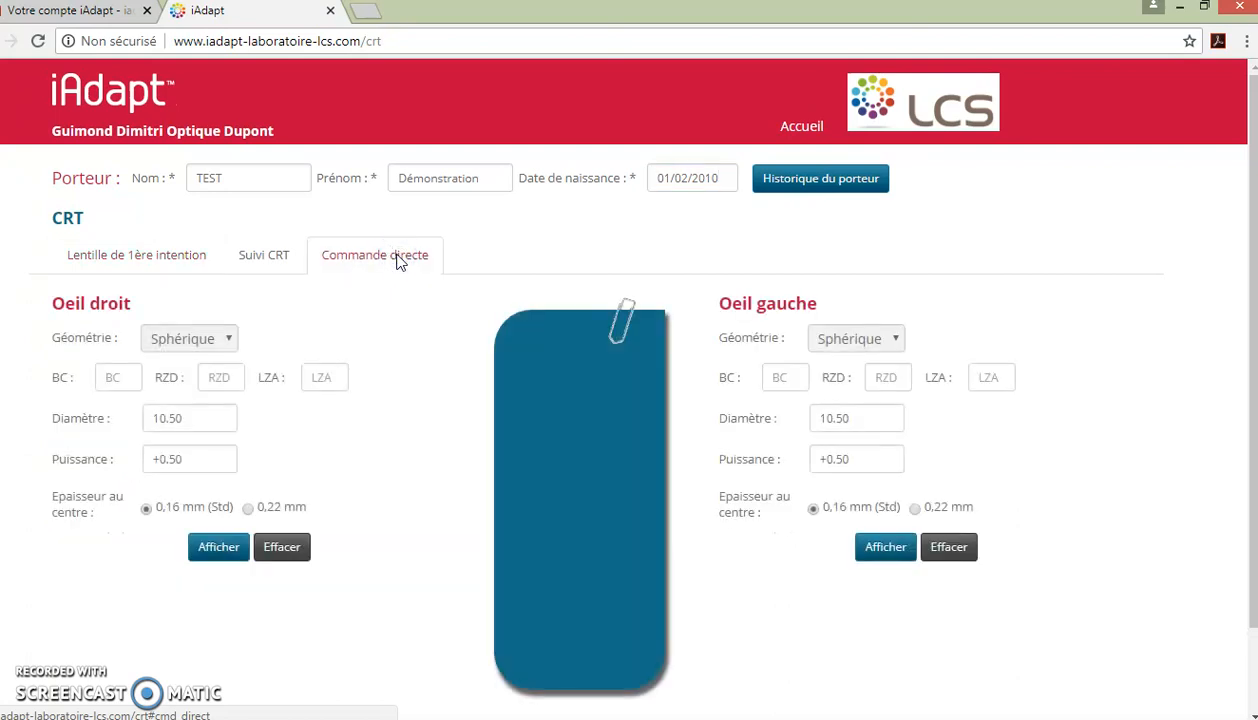
pyautogui.click(198, 340)
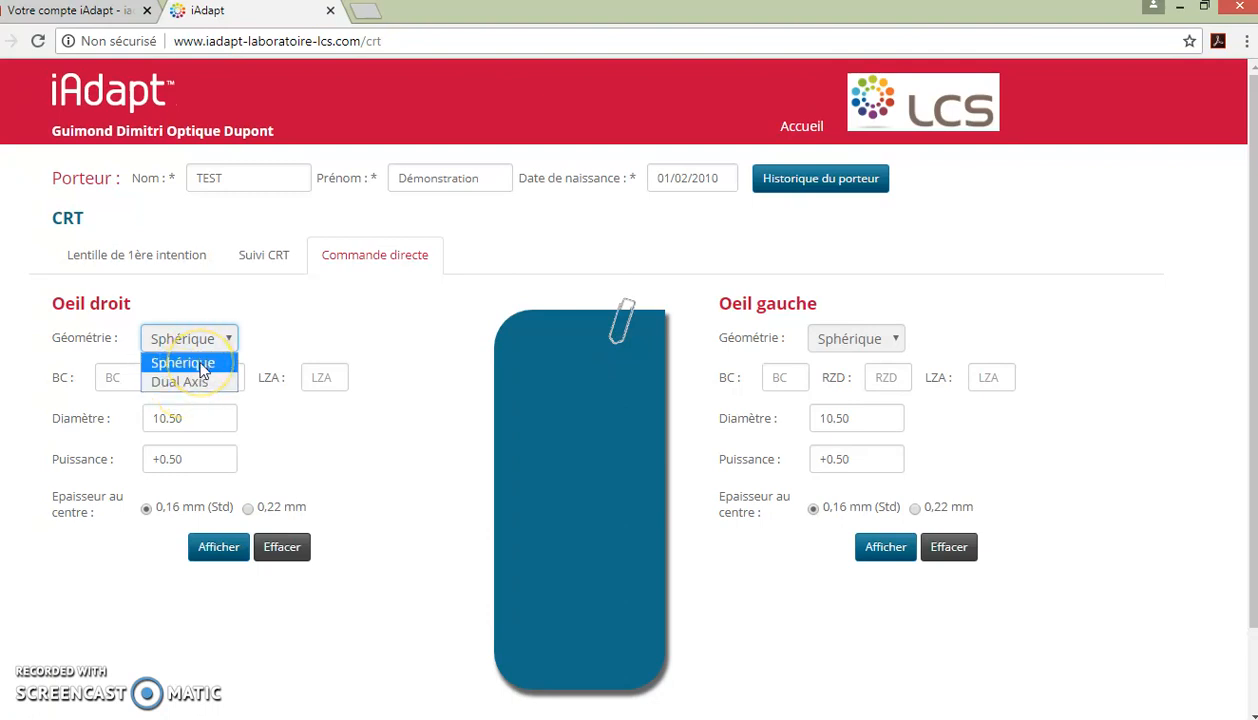
pyautogui.click(203, 370)
pyautogui.click(112, 374)
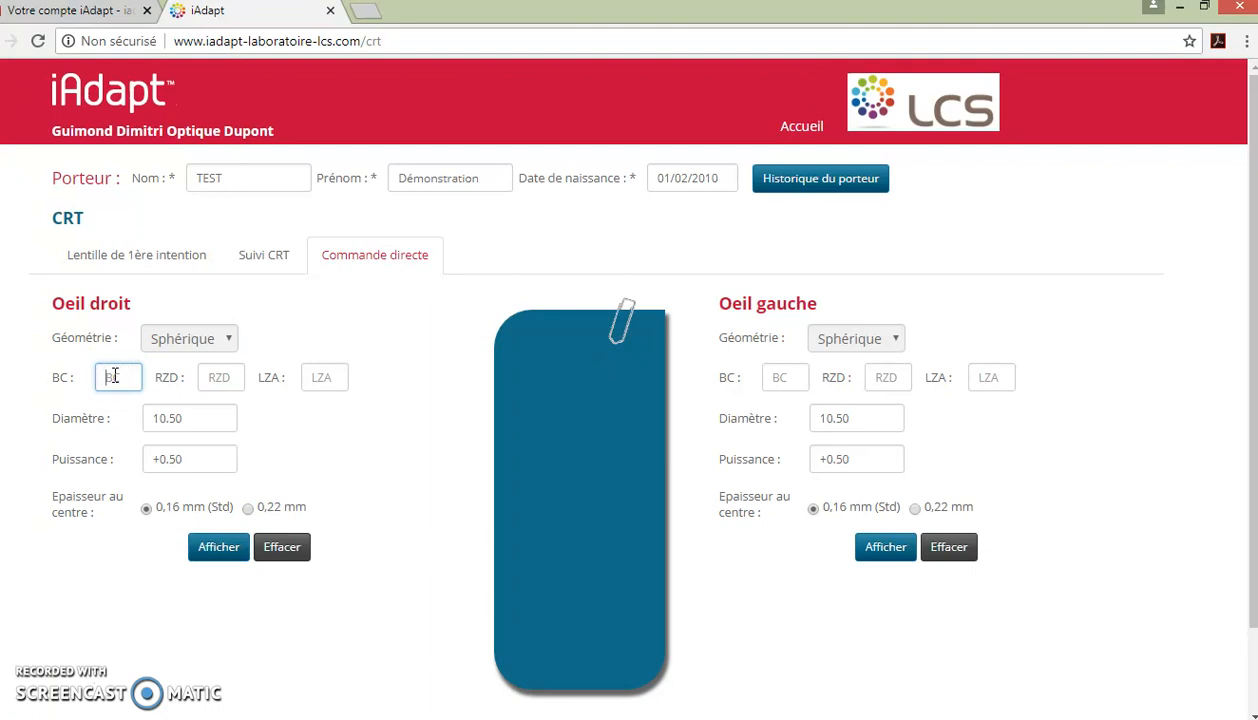
pyautogui.write('8')
pyautogui.press('Tab')
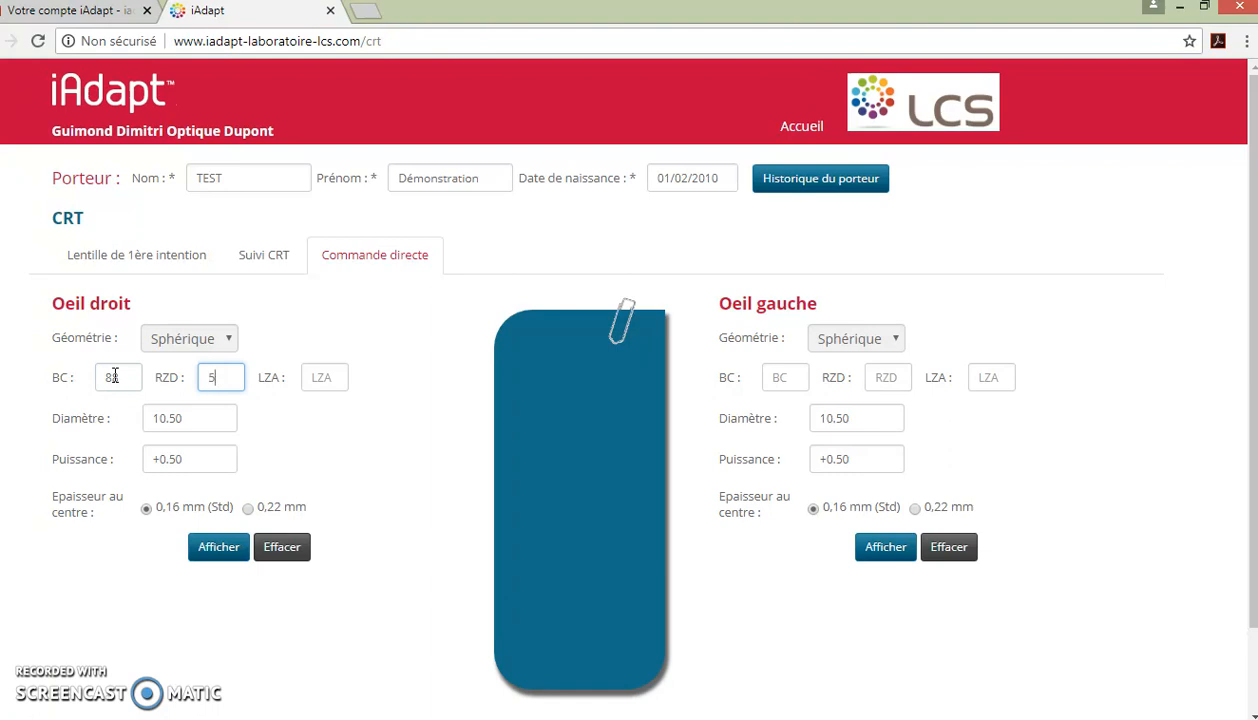
pyautogui.press('Tab')
pyautogui.press('Tab')
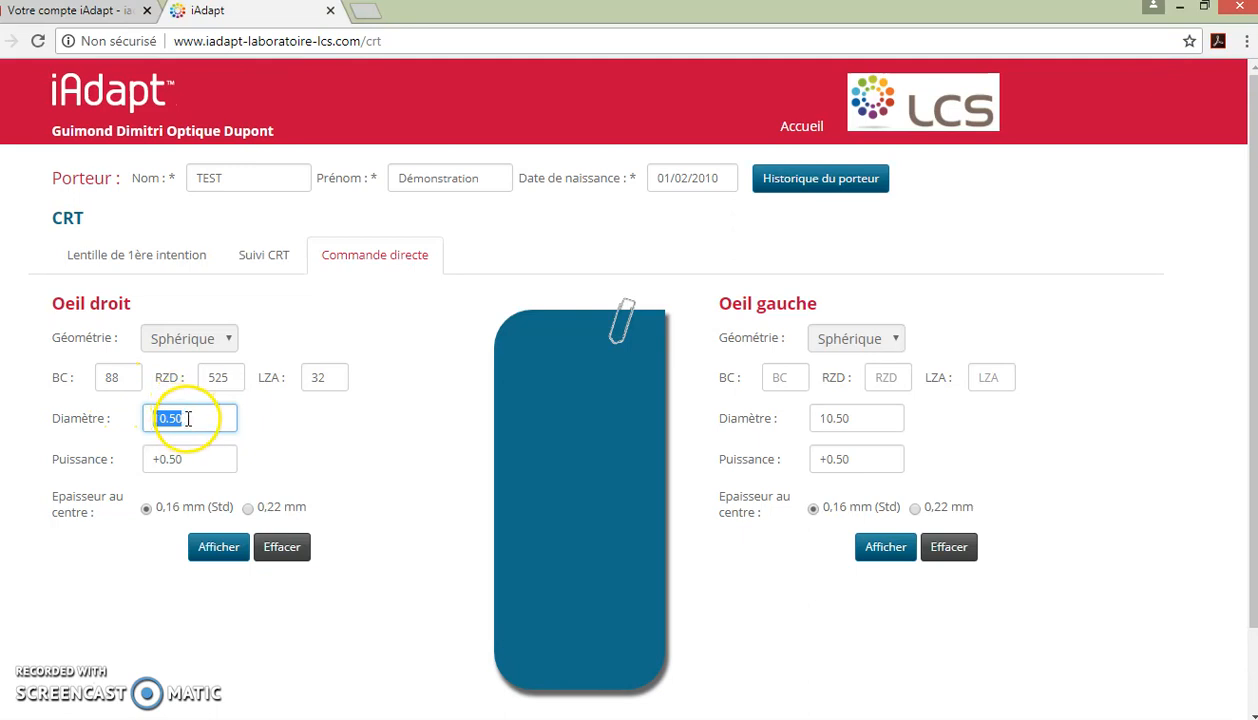
pyautogui.press('Tab')
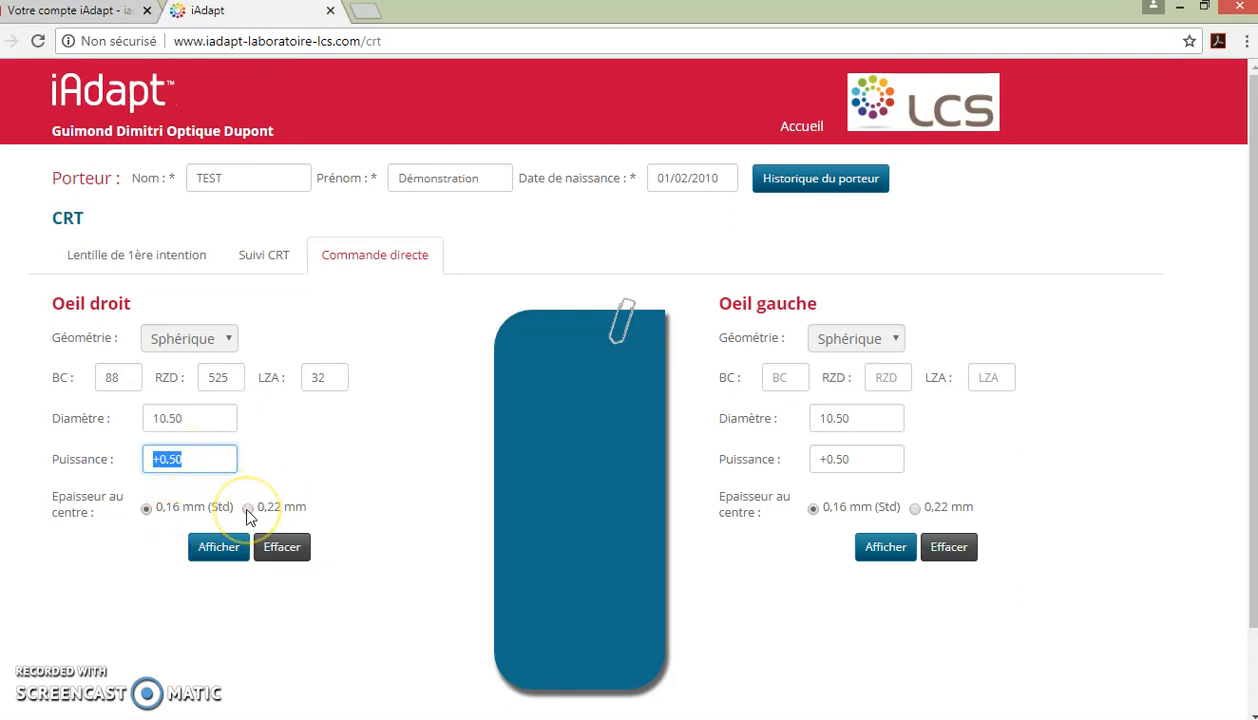
pyautogui.click(215, 552)
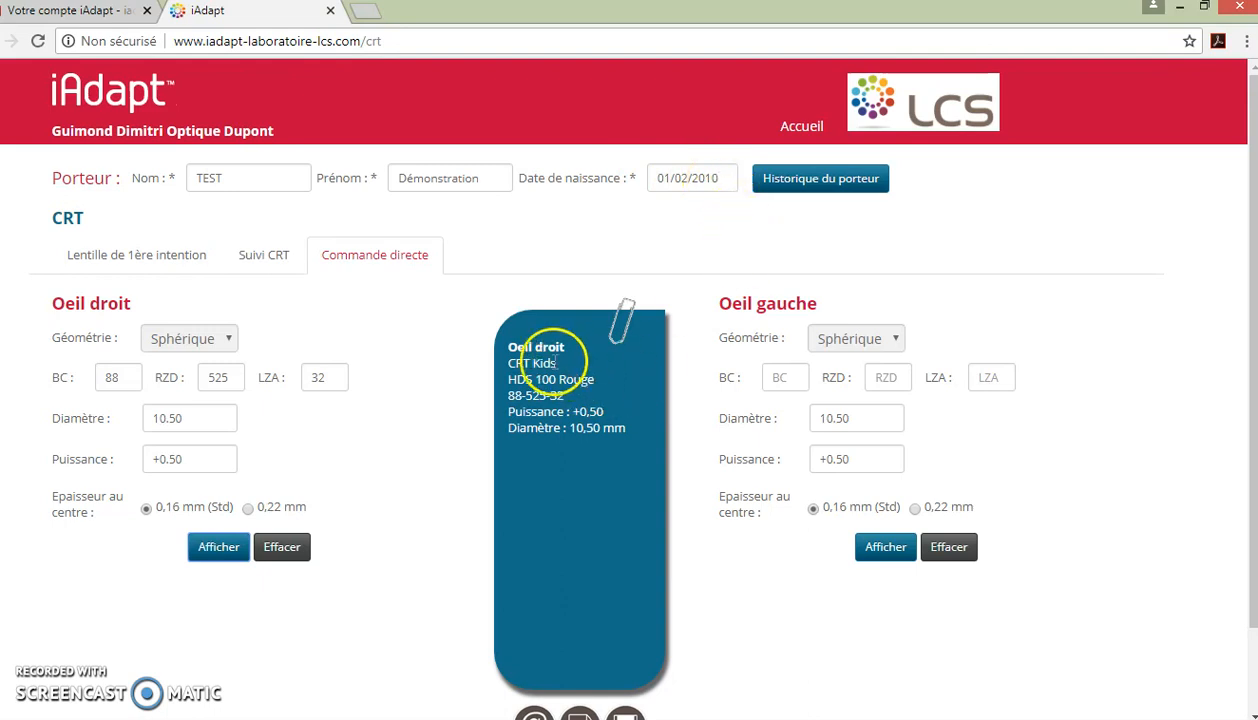
# Step: Set the left eye to Dual Axis with BC 90, RZD 600/550, LZA 33 and display it
pyautogui.click(851, 343)
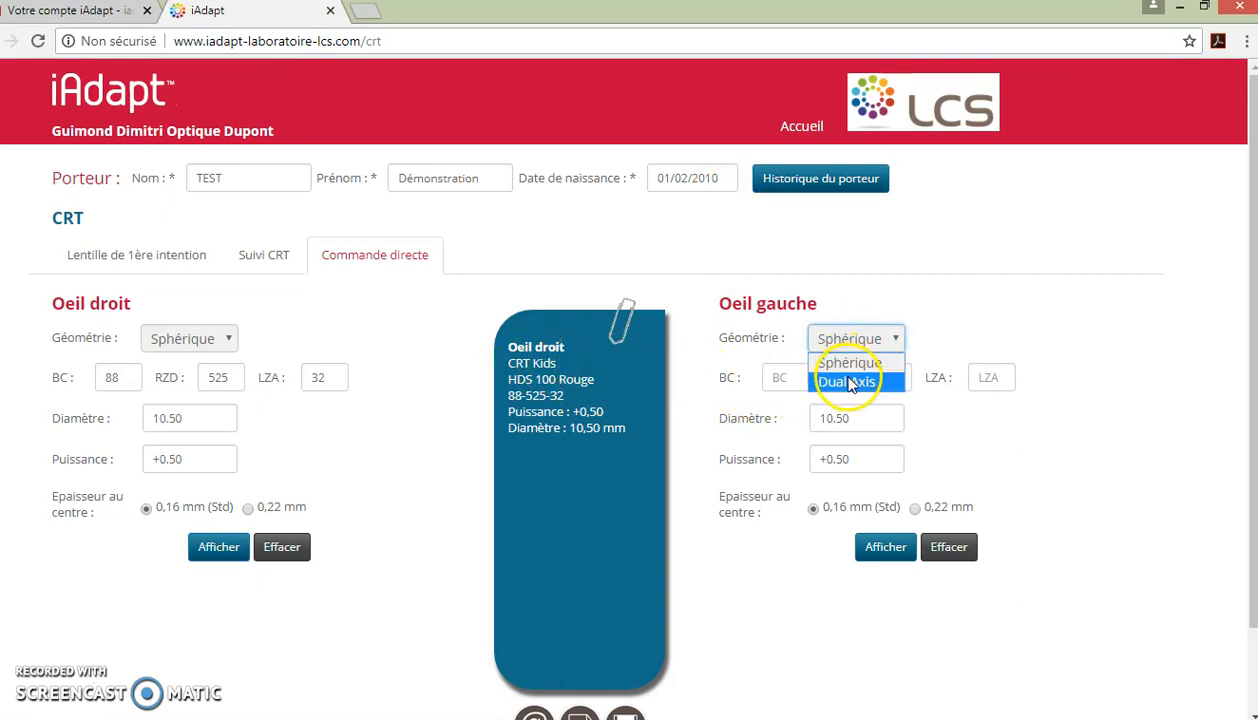
pyautogui.click(847, 382)
pyautogui.click(791, 376)
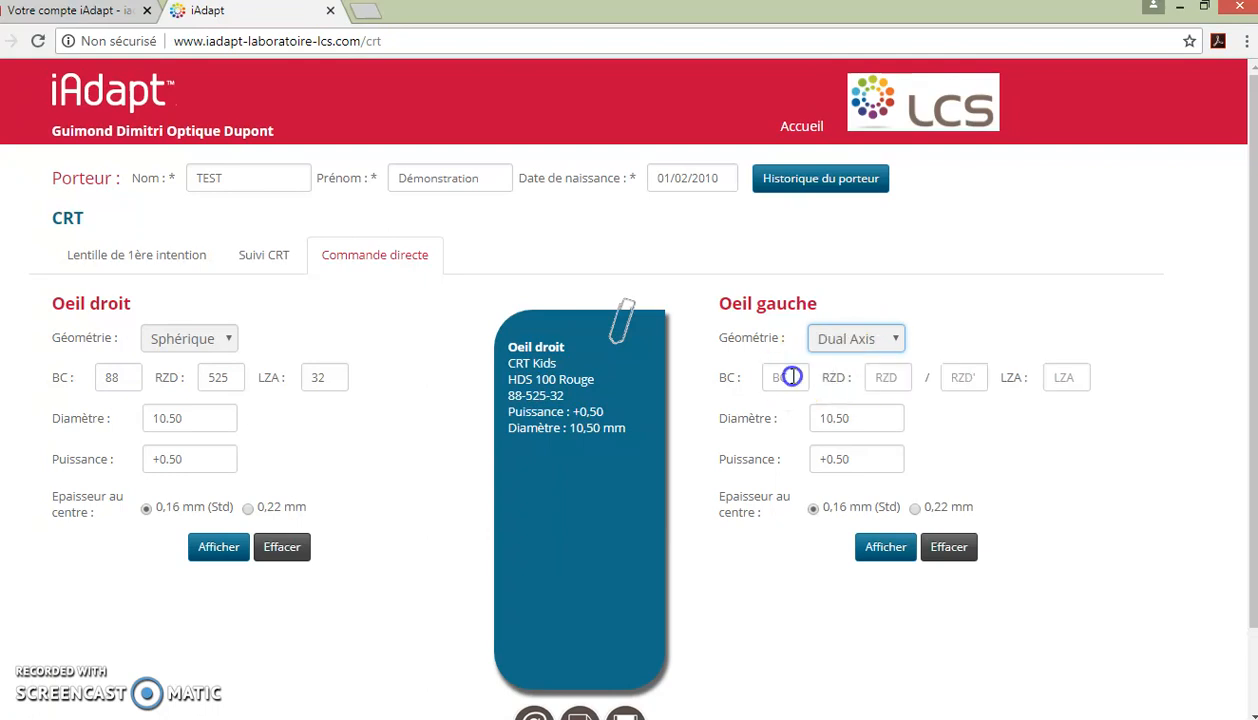
pyautogui.write('90')
pyautogui.press('Tab')
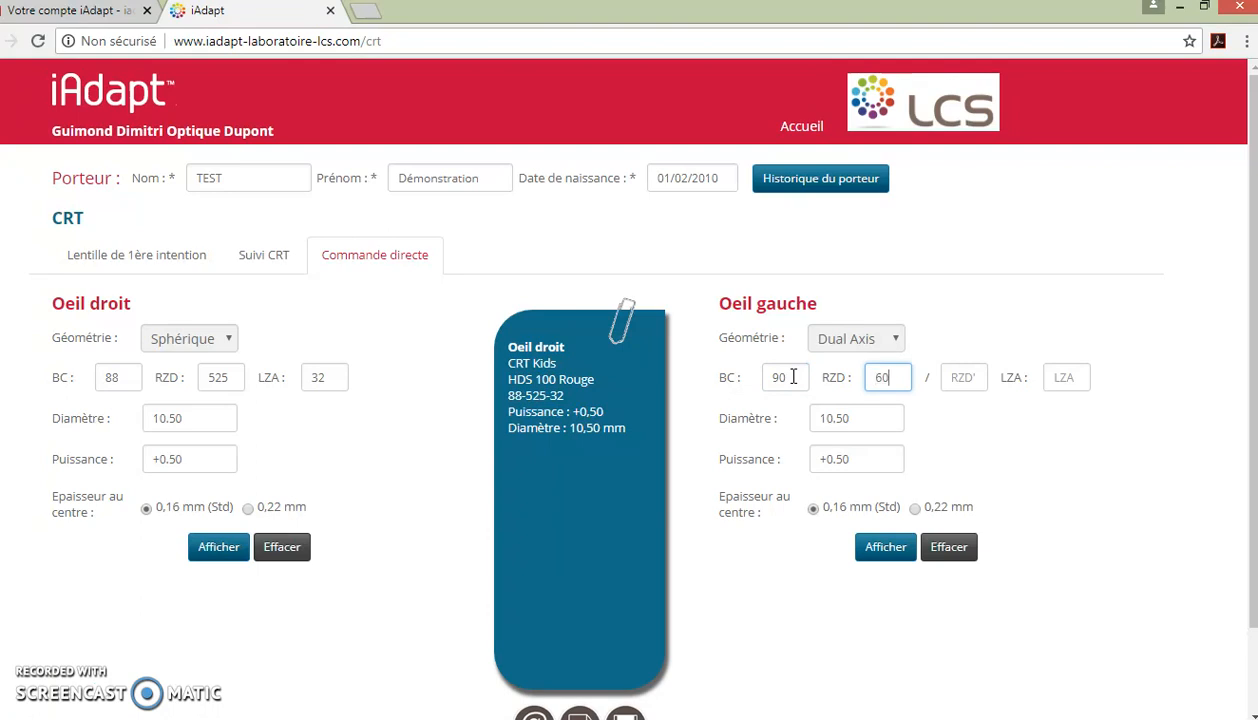
pyautogui.press('Tab')
pyautogui.write('550')
pyautogui.press('Tab')
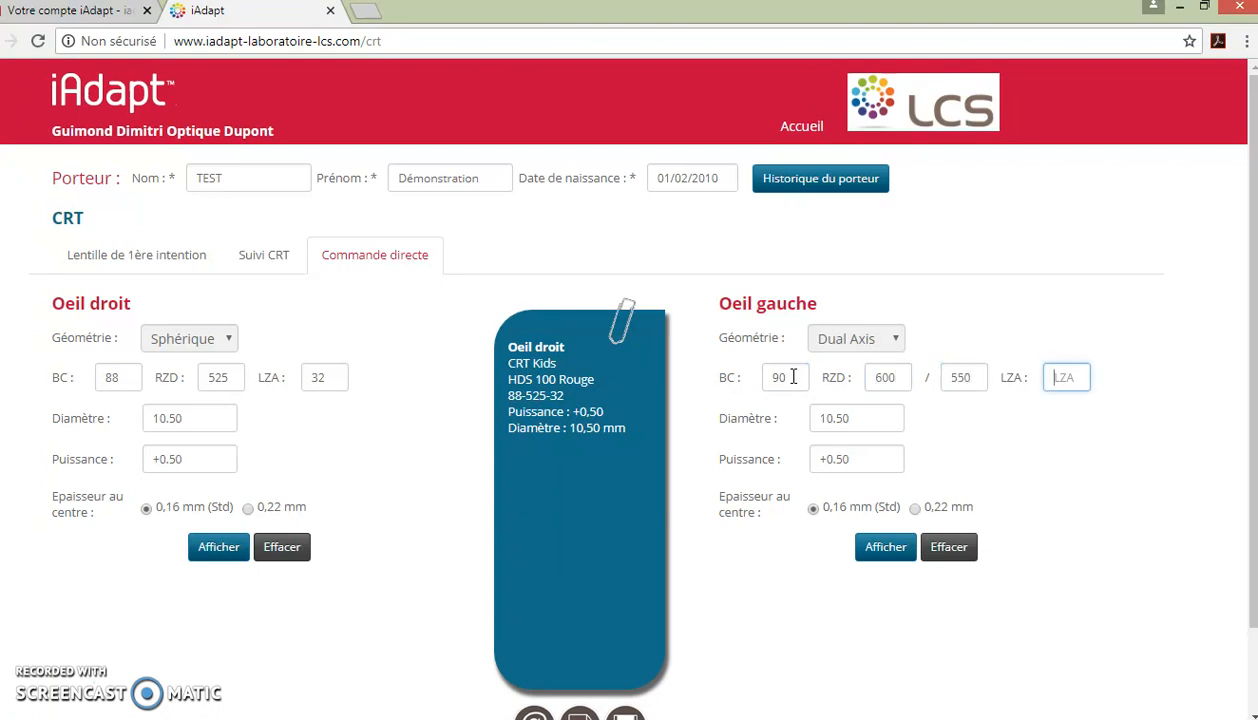
pyautogui.write('33')
pyautogui.press('Tab')
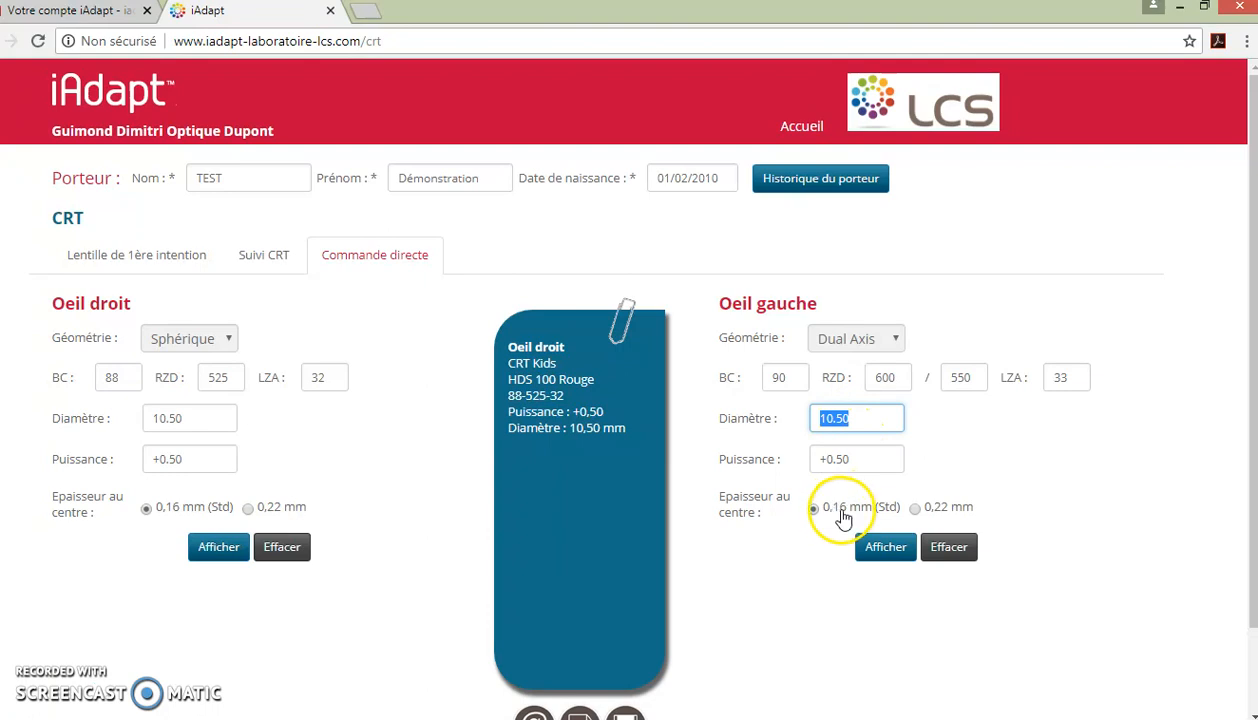
pyautogui.click(885, 553)
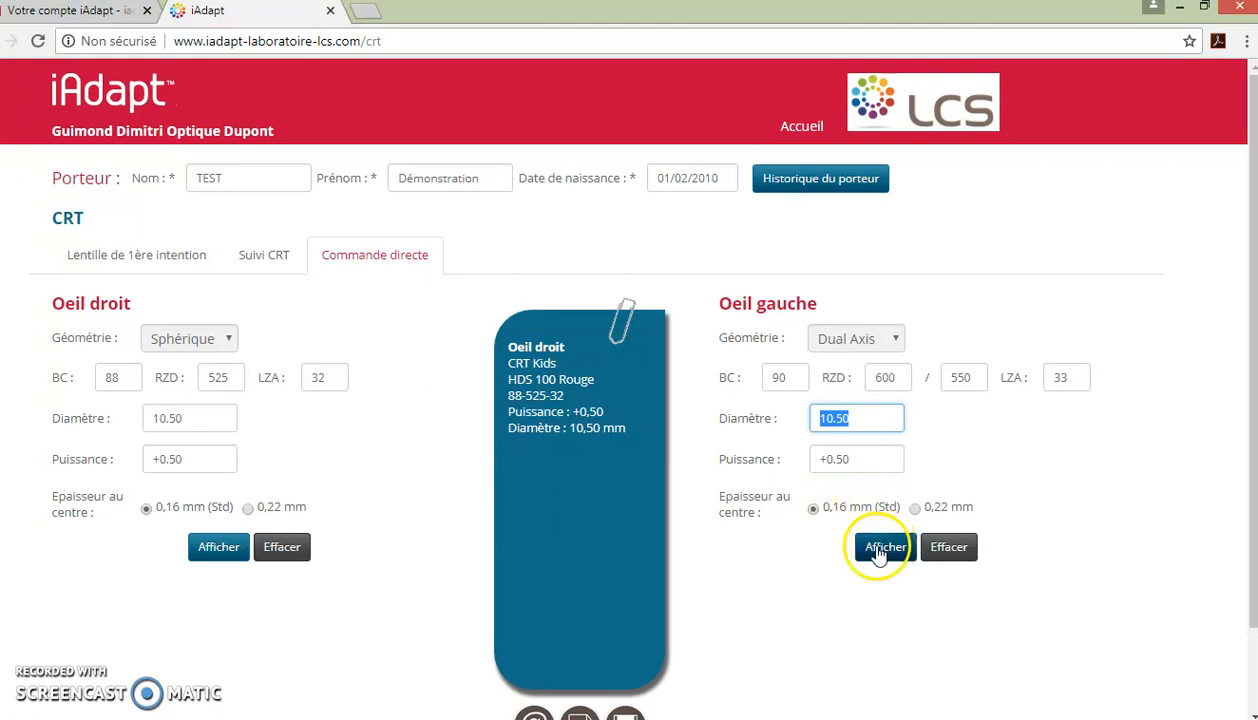
# Step: Show the left-eye summary, email the complete CRT order, and open the downloaded PDF order form
pyautogui.click(885, 553)
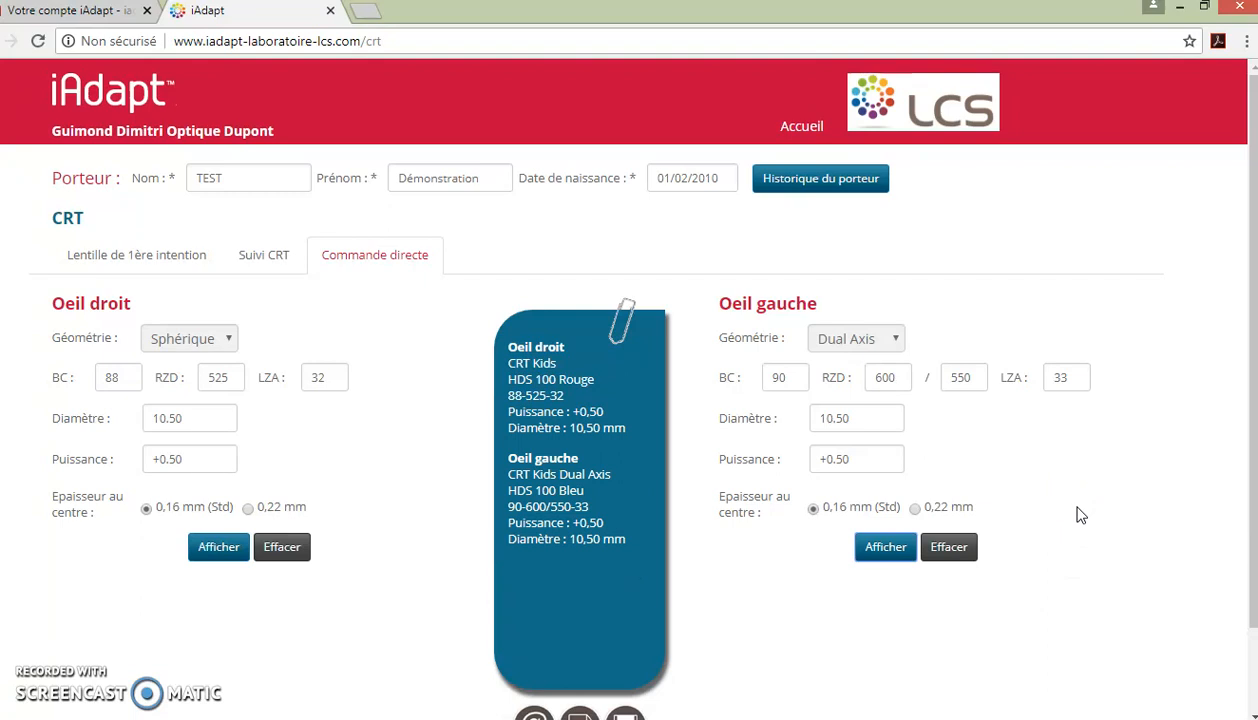
pyautogui.scroll(-2, 1081, 515)
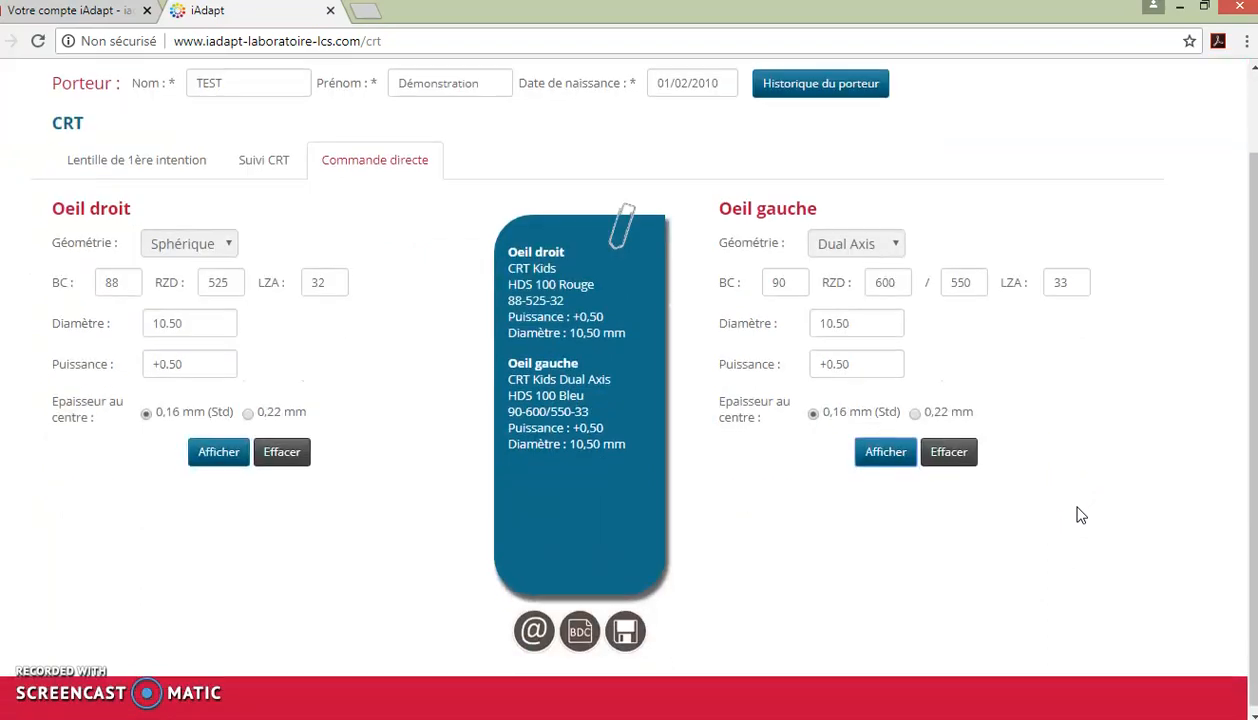
pyautogui.click(534, 631)
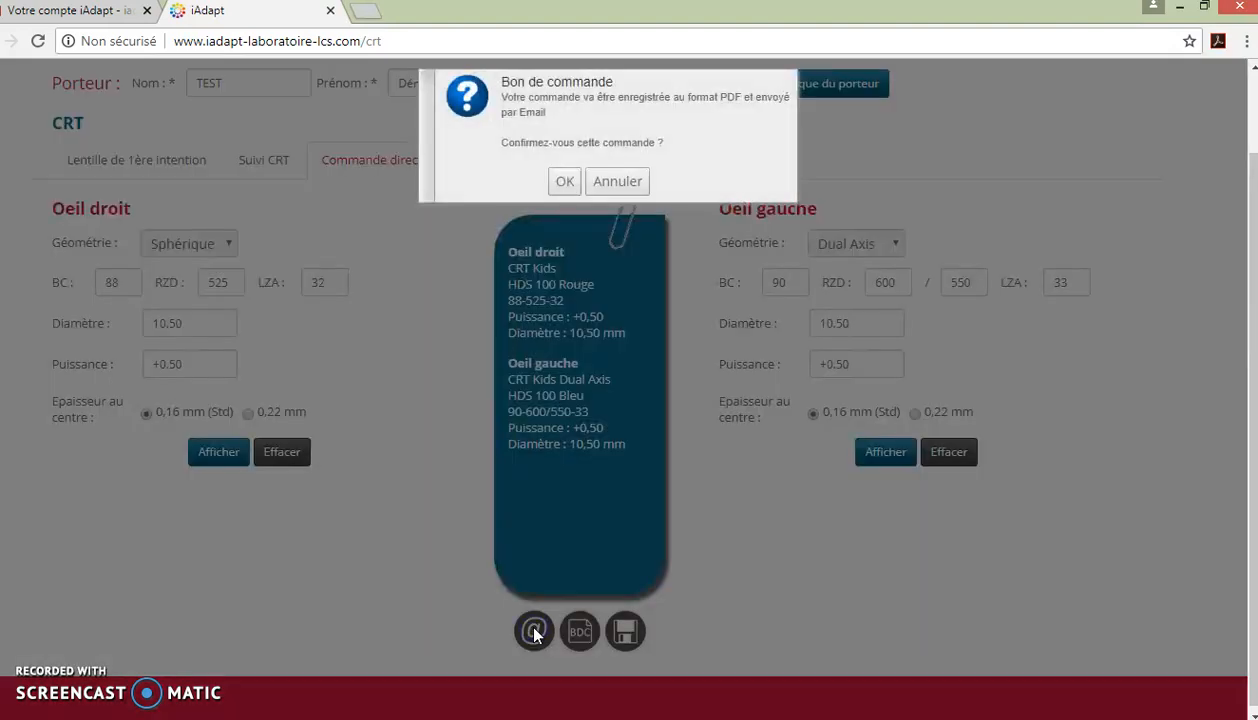
pyautogui.click(565, 183)
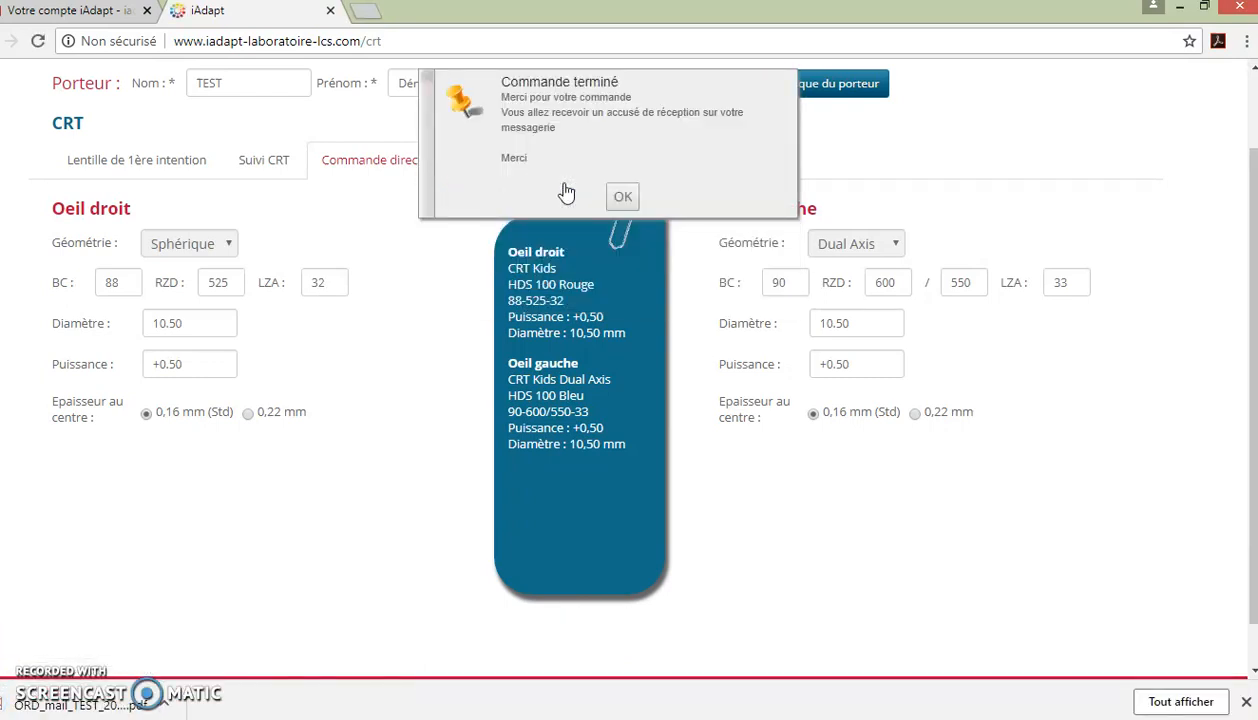
pyautogui.click(620, 198)
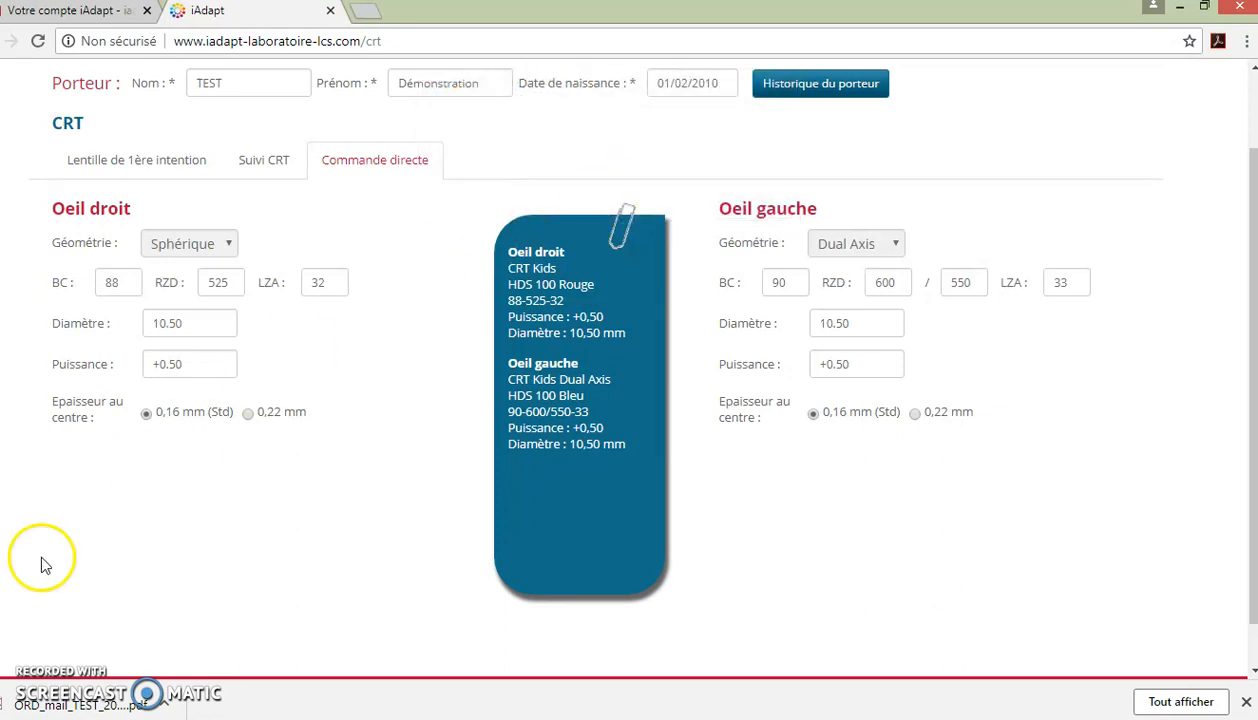
pyautogui.click(125, 706)
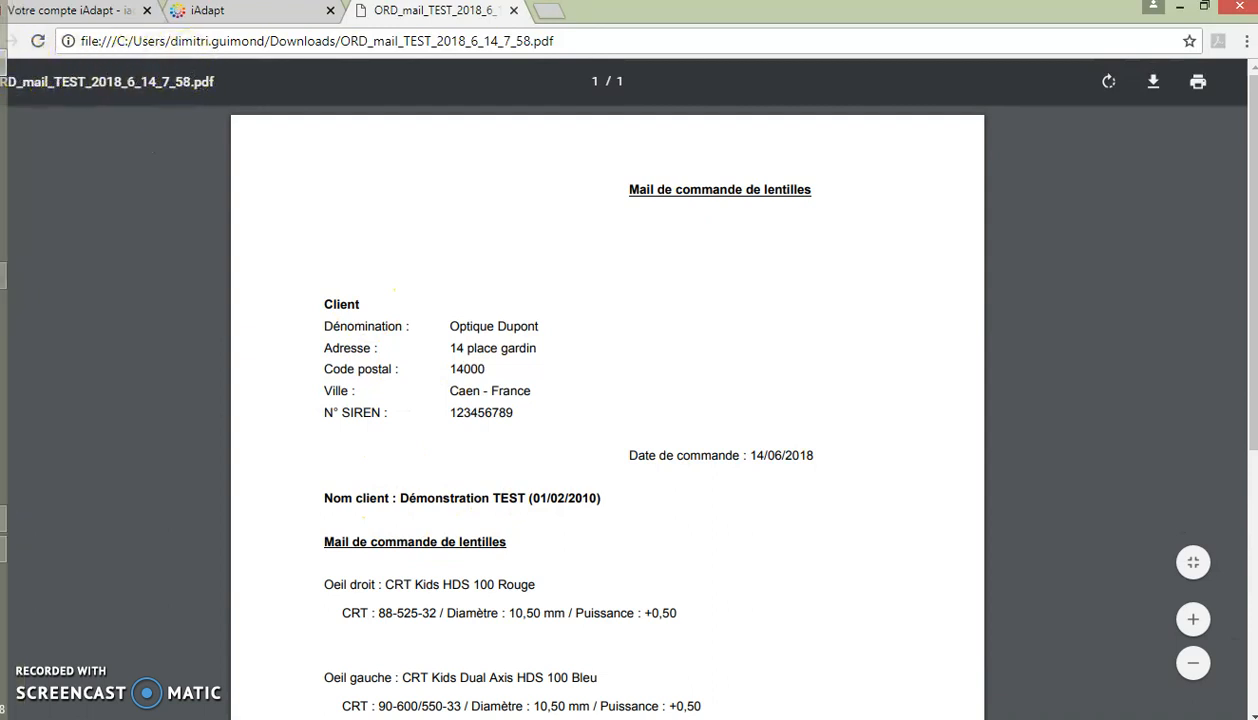
# Step: Return to the Gmail tab after reviewing the PDF order form
pyautogui.click(93, 17)
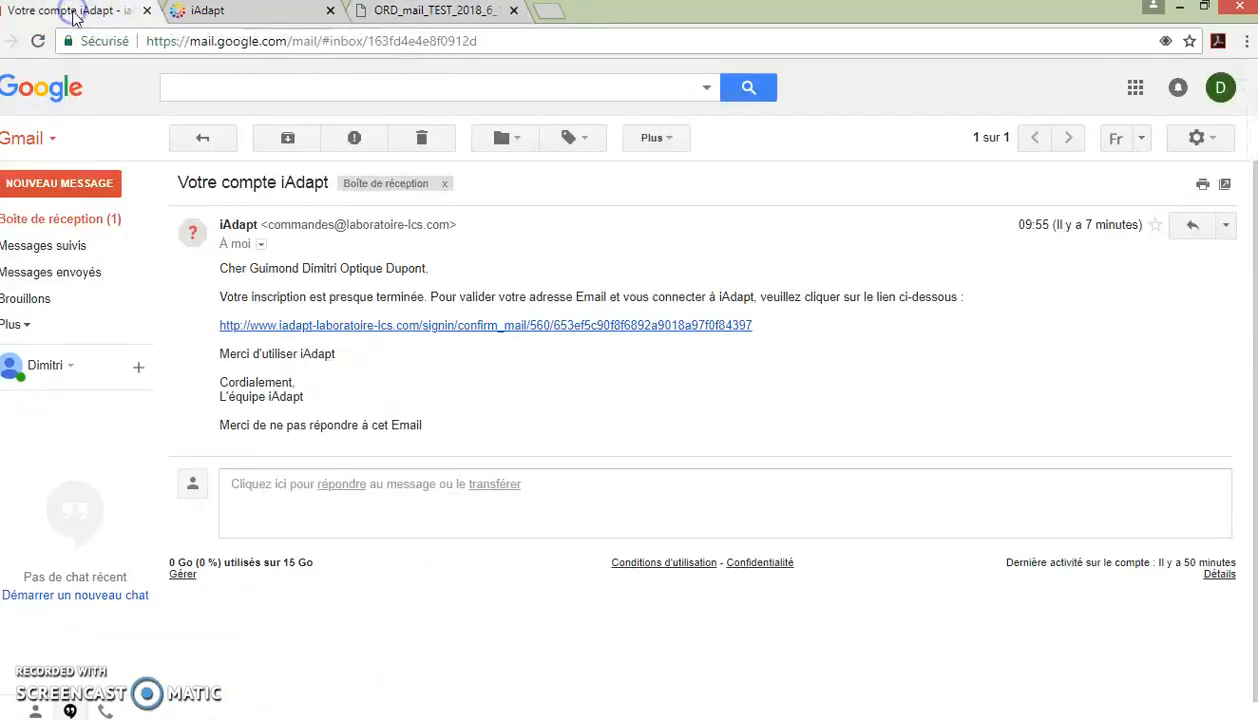
# Step: Open the 'Commande iAdapt' email from the inbox to view the CRT Kids lens order for both eyes
pyautogui.click(52, 219)
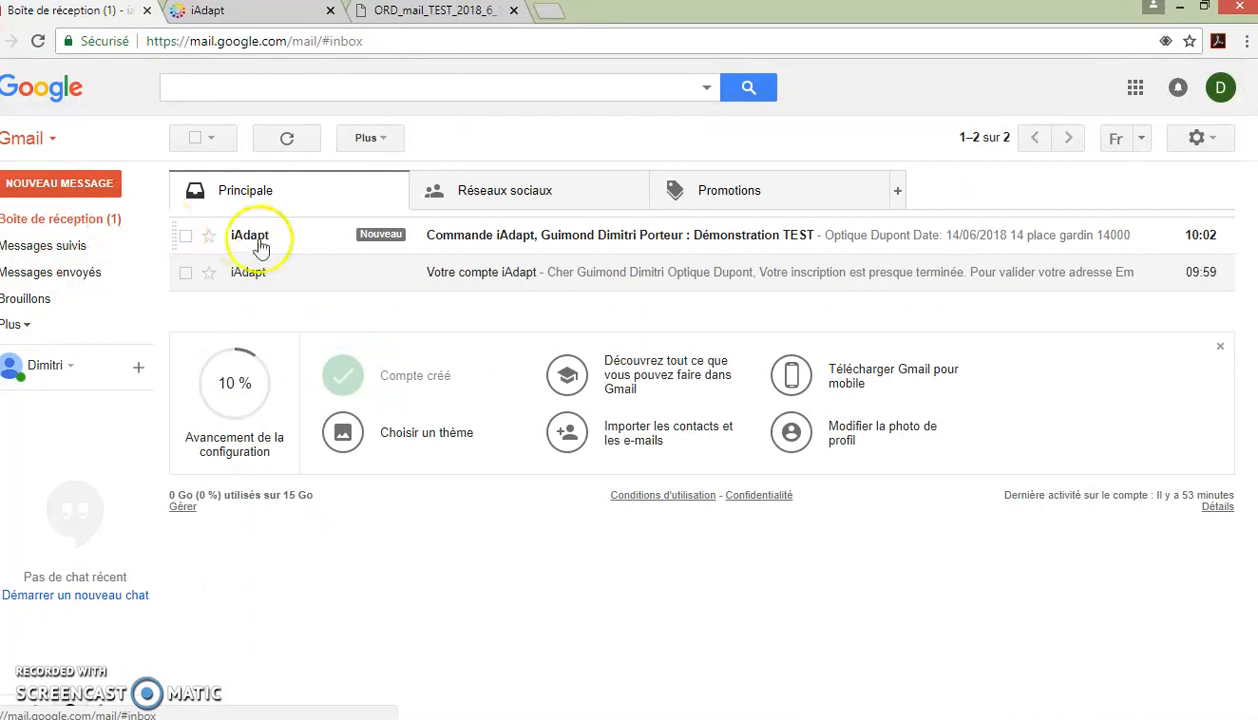
pyautogui.click(583, 245)
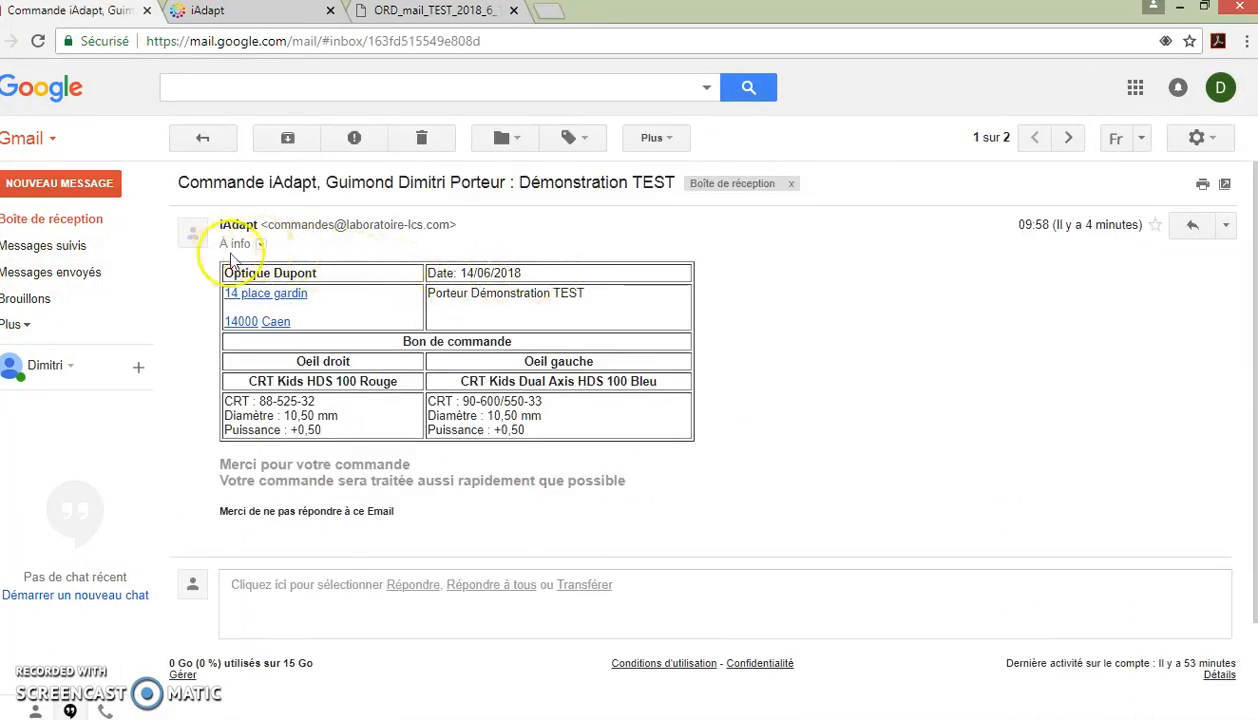